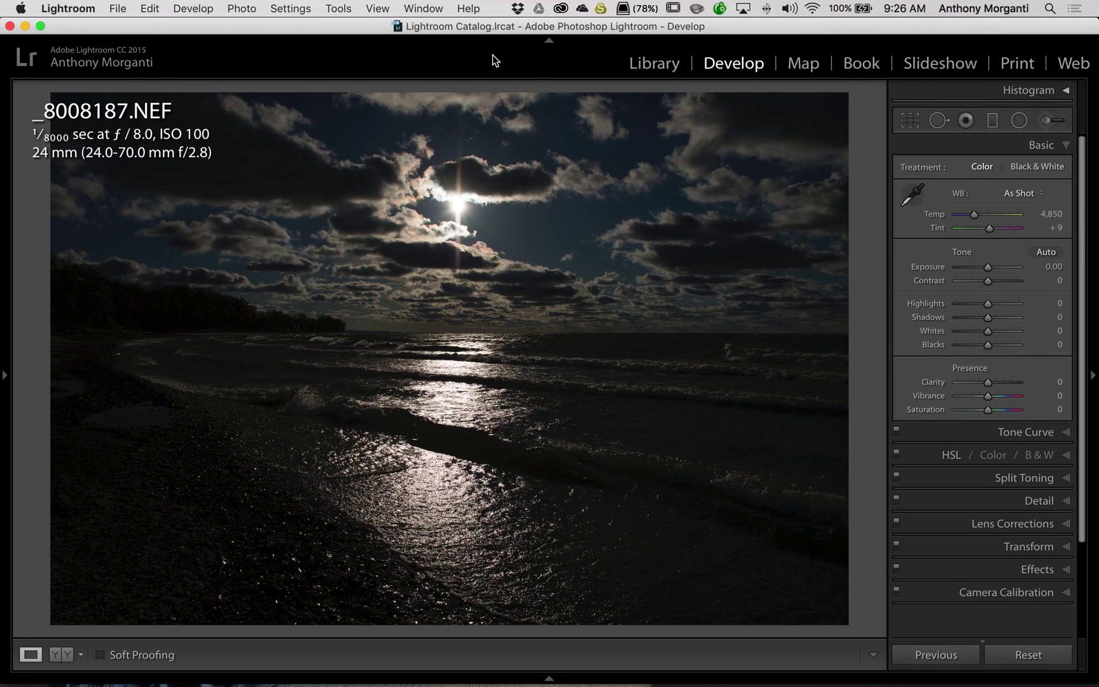
Flip between _8008238.NEF and _8008187.NEF, finishing on the tree-framed _8008238.NEF.
key(Right)
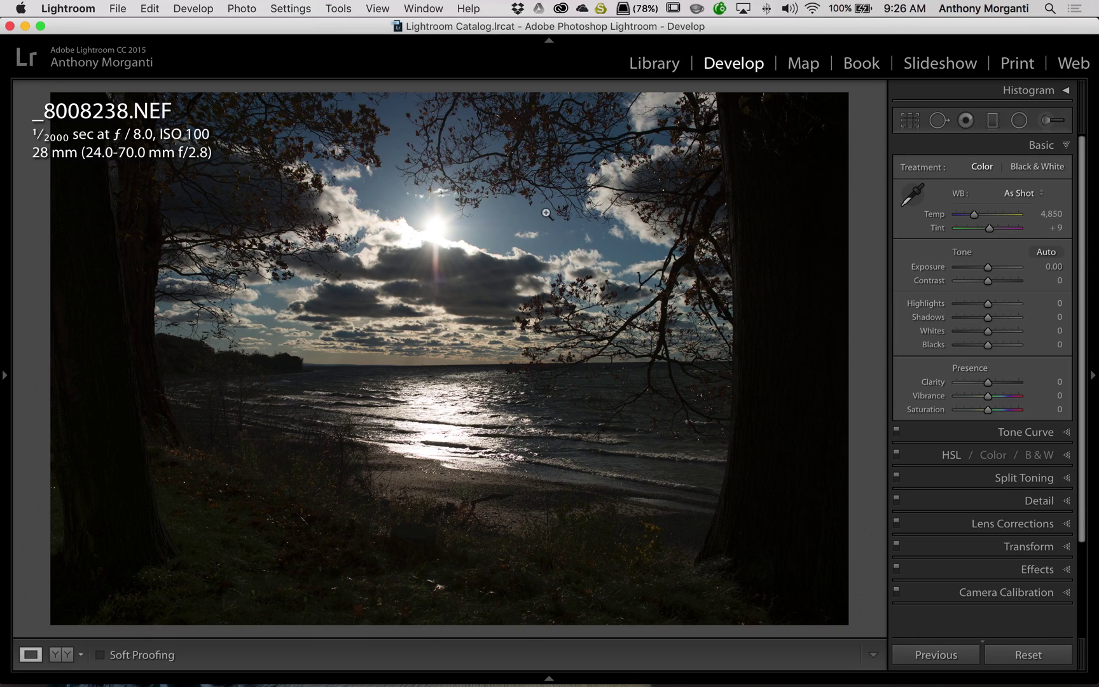
key(Left)
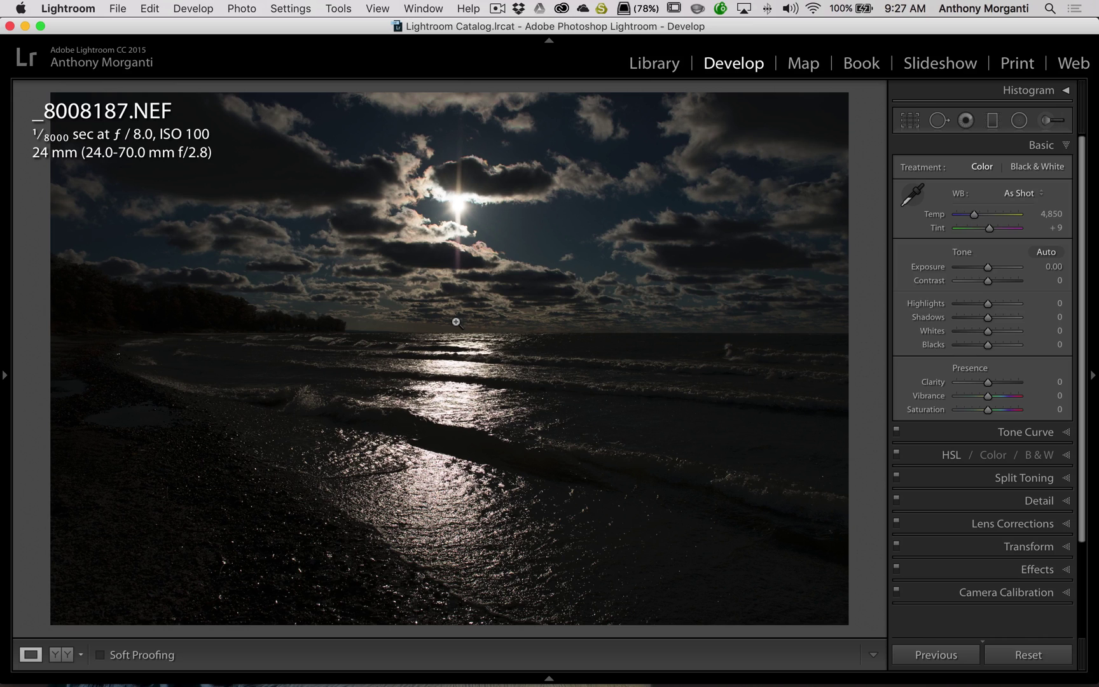
key(Right)
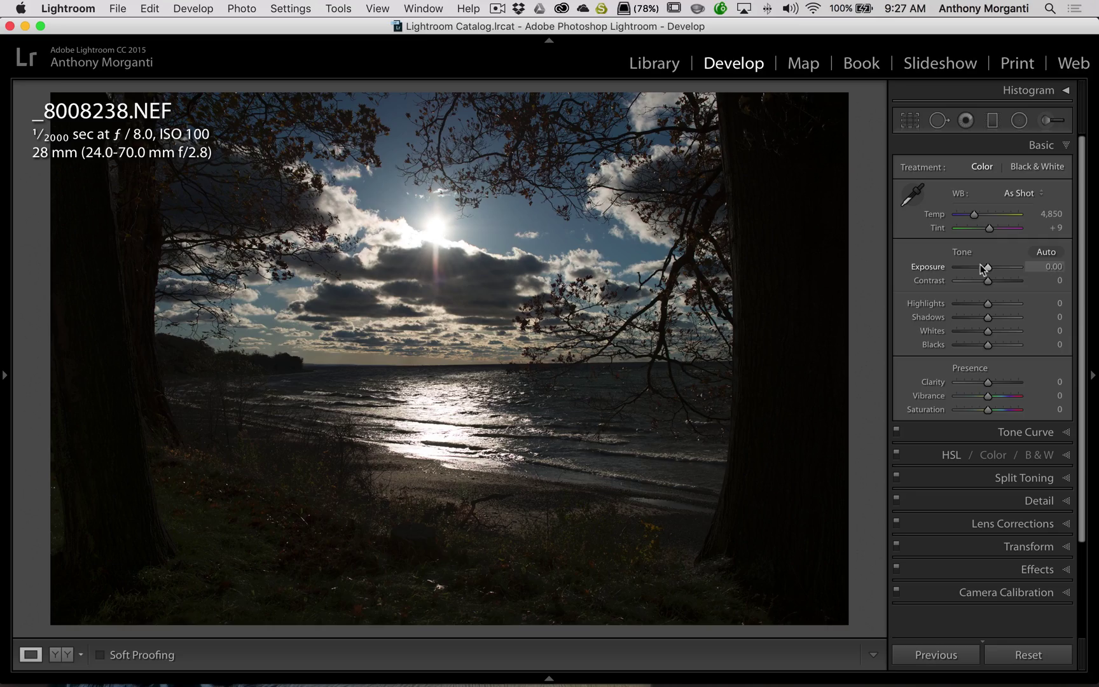
Try then reset an exposure boost on _8008238.NEF, and lift _8008187.NEF's Shadows to +100.
drag(991, 267, 1010, 269)
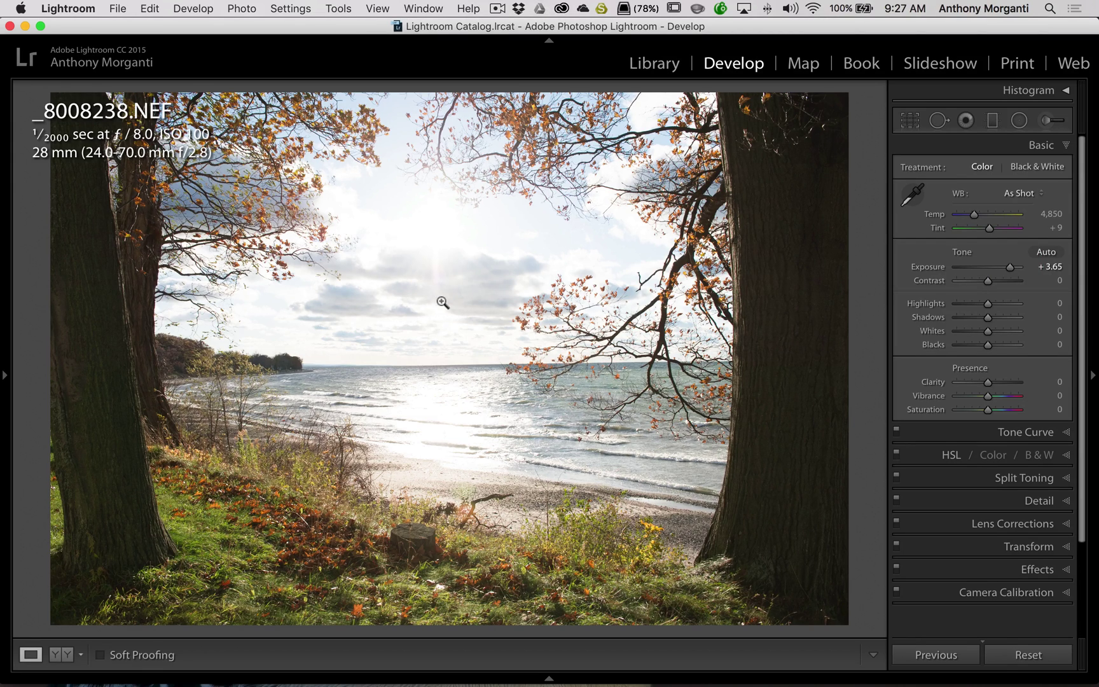
double_click(935, 269)
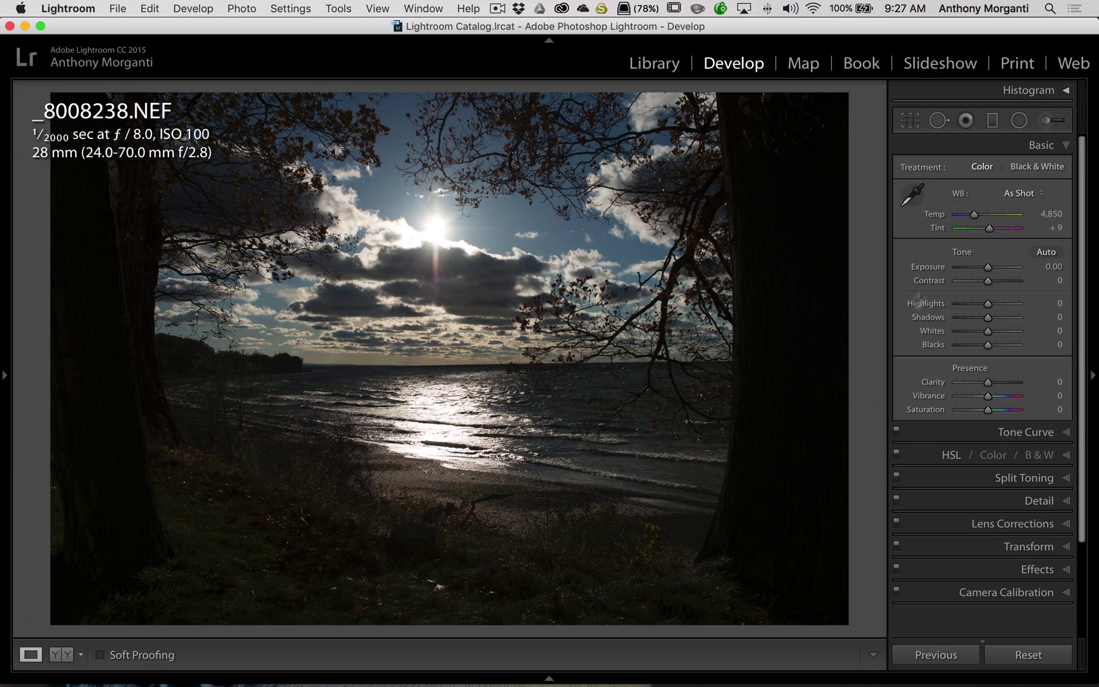
key(Left)
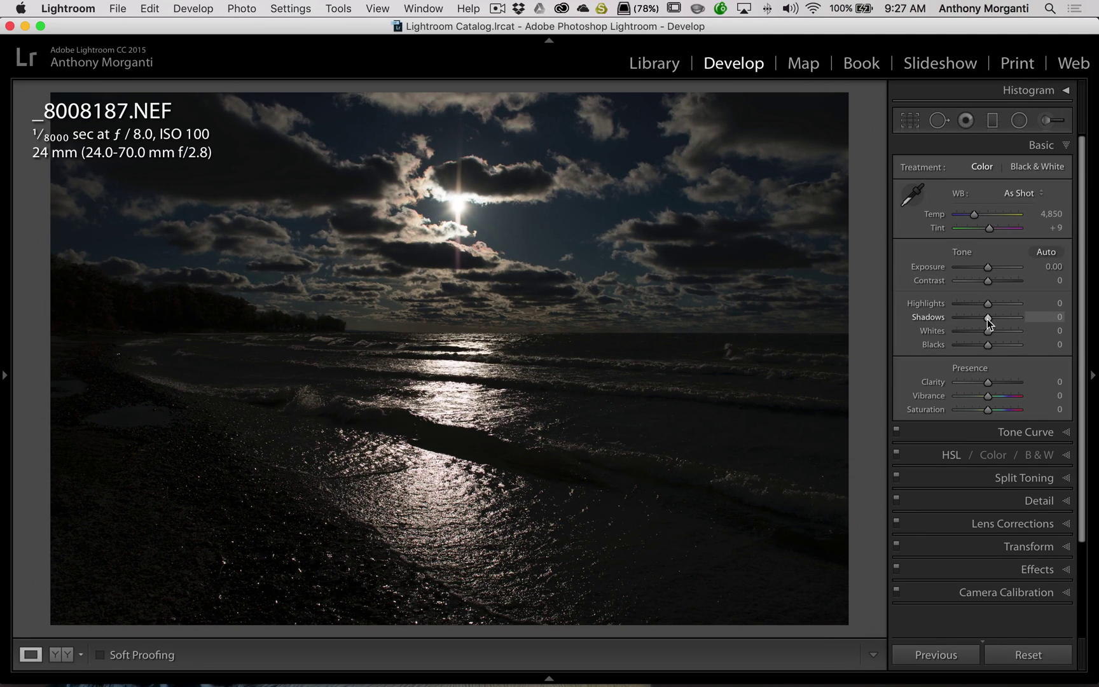
drag(987, 318, 1089, 324)
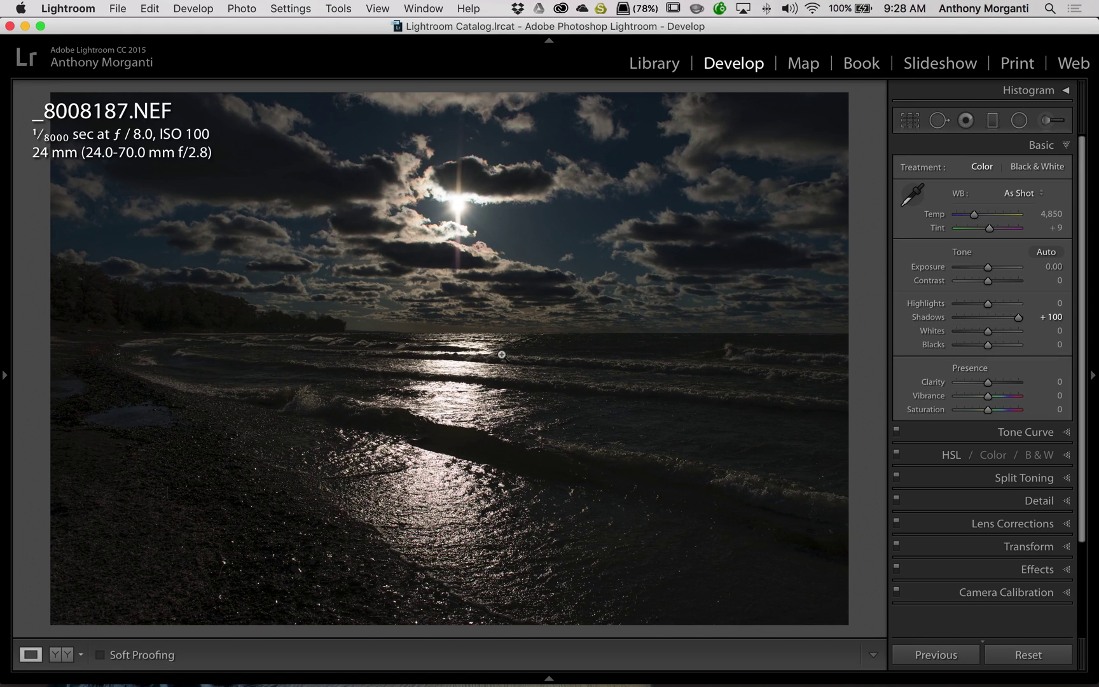
Draw a shore-to-horizon graduated filter with raised Shadows, widen it into the sky, then delete it.
click(995, 121)
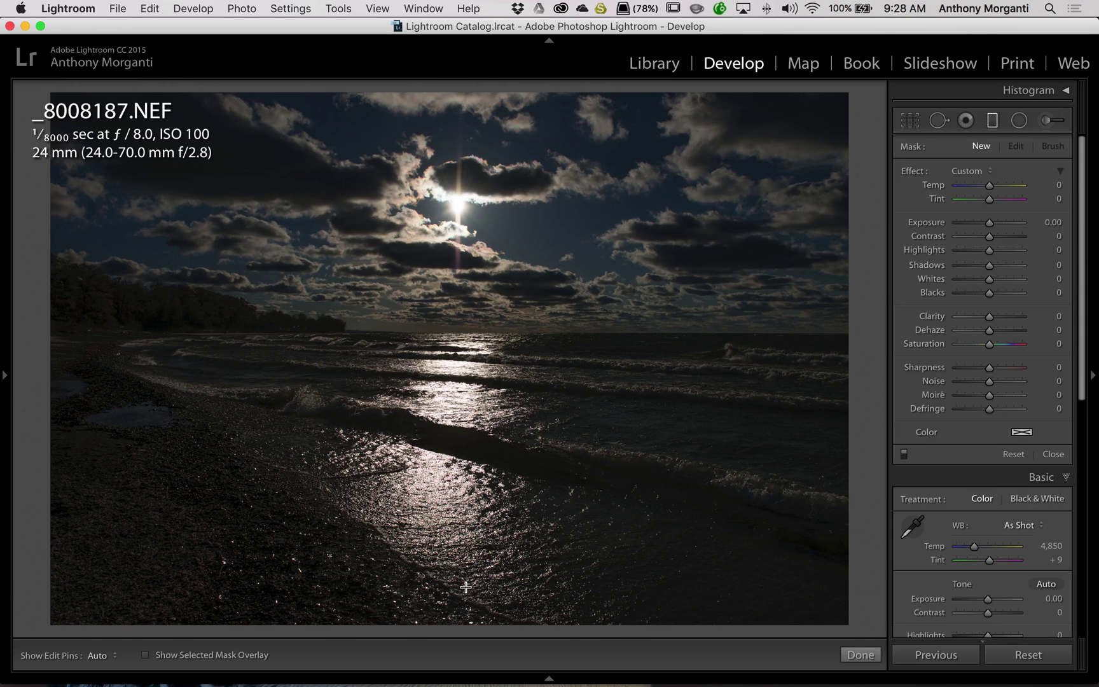
drag(470, 595, 464, 312)
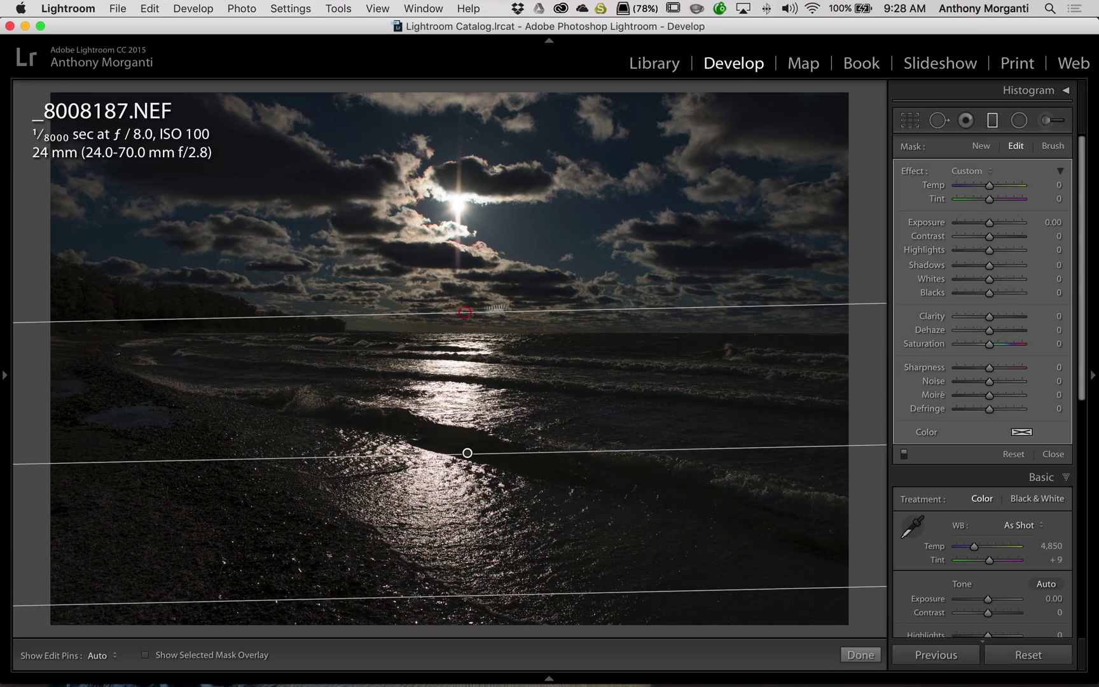
drag(988, 266, 1071, 265)
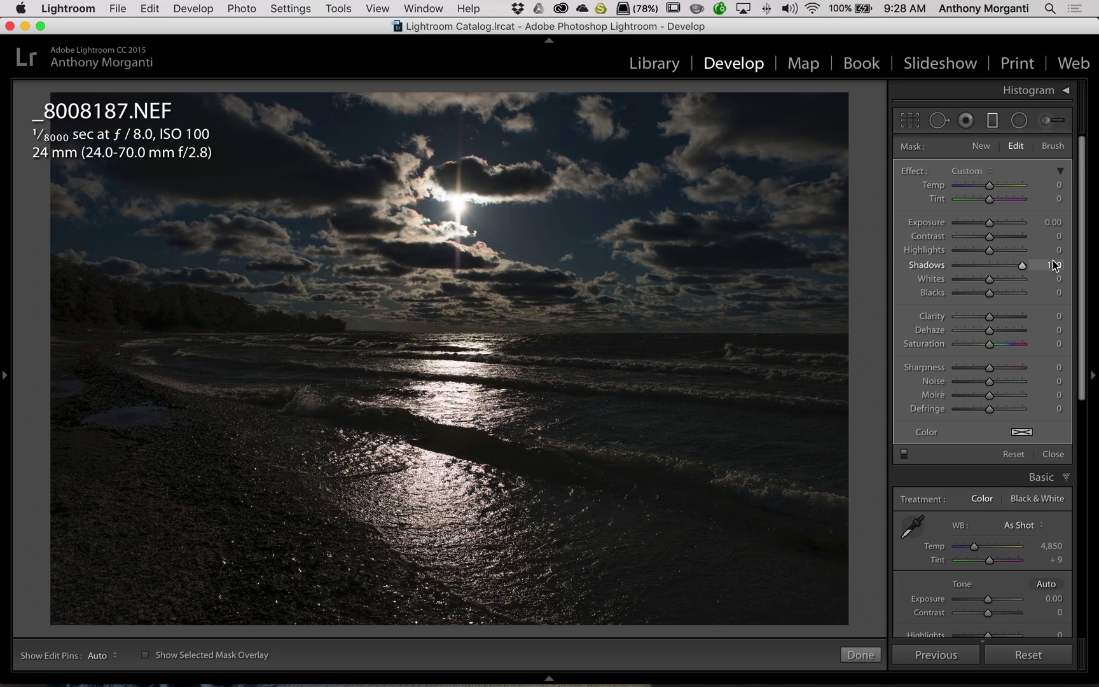
drag(1054, 266, 1097, 262)
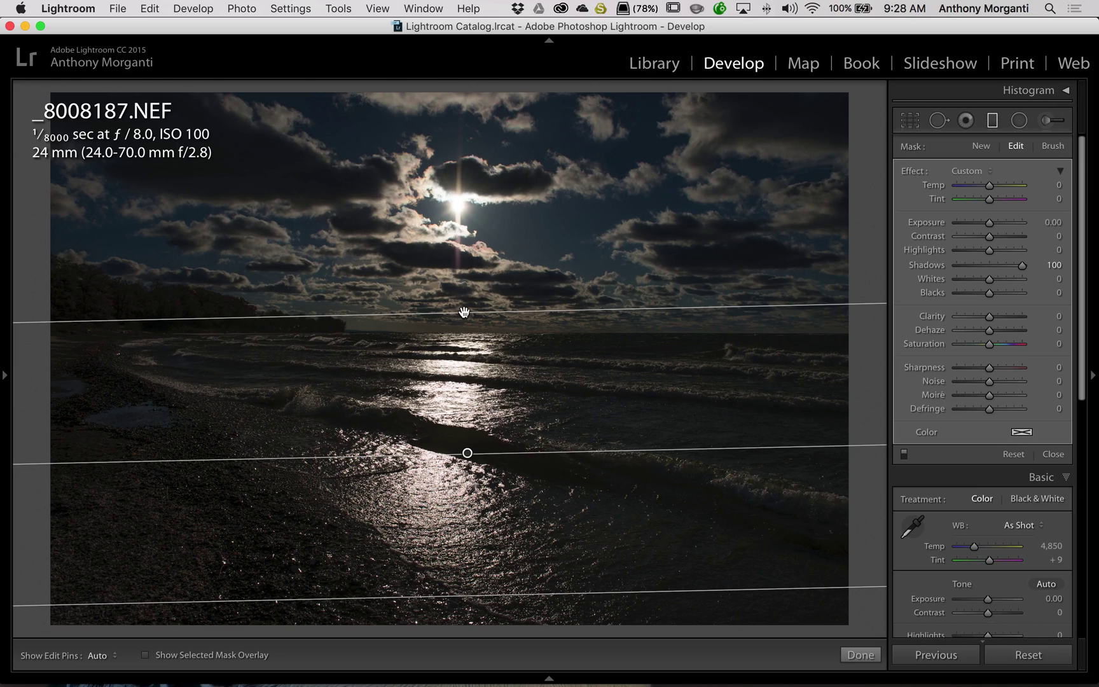
drag(464, 313, 478, 152)
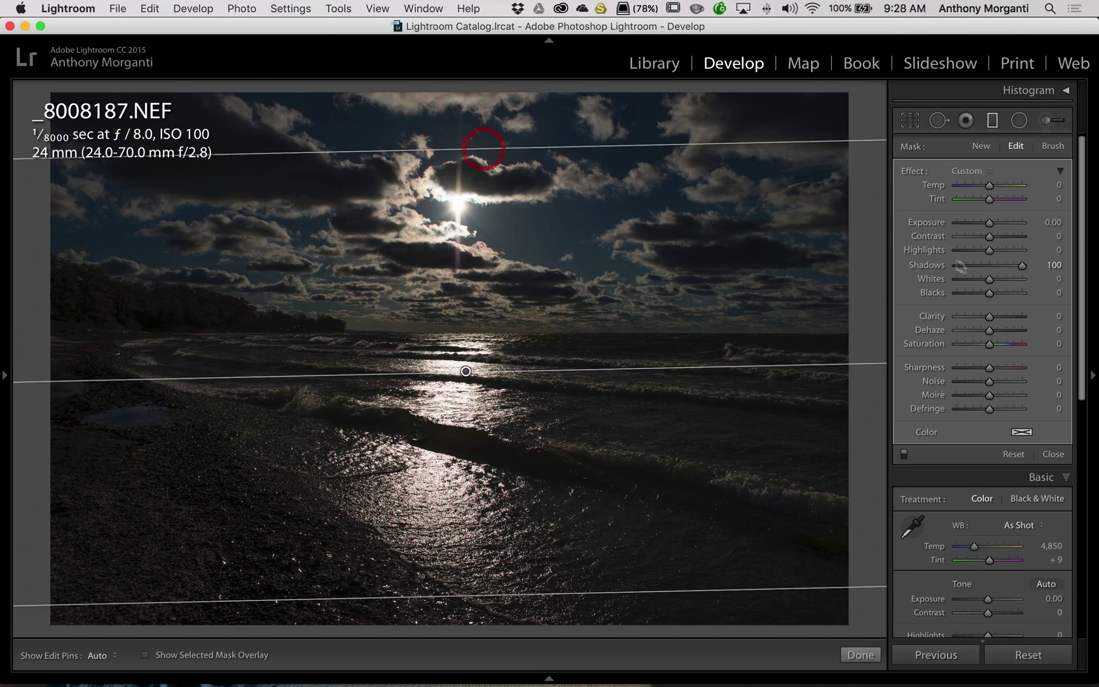
click(465, 371)
key(BackSpace)
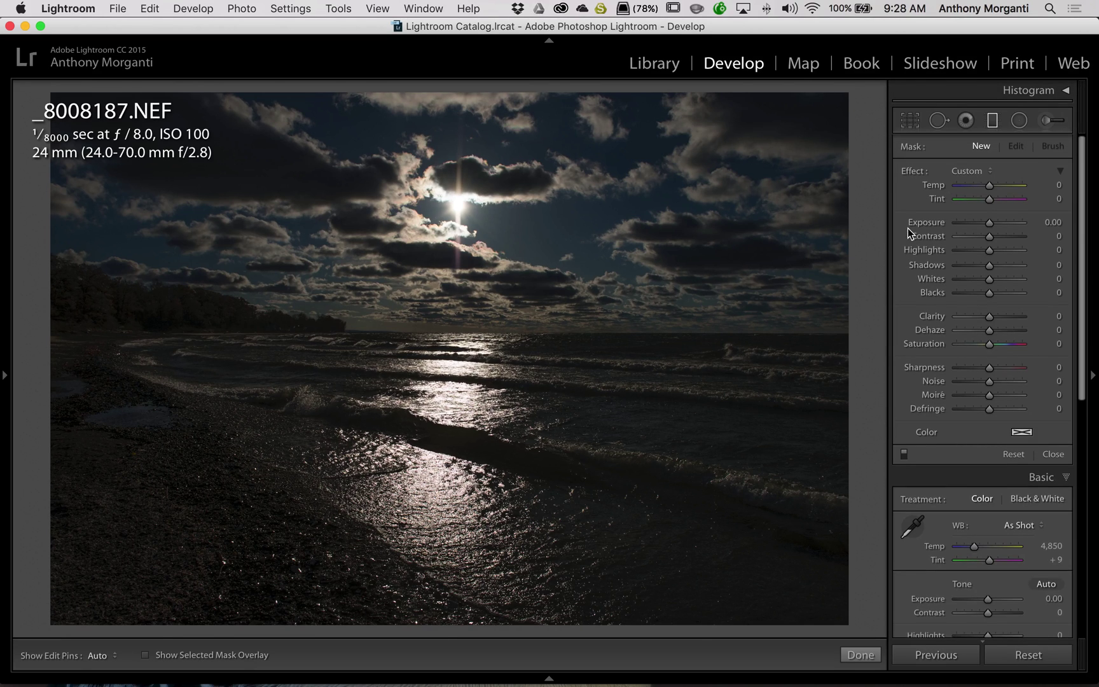
Draw a graduated filter at Exposure 3.18, try exposure values and Shadows +100, then delete it.
drag(989, 223, 1014, 223)
drag(817, 586, 944, 651)
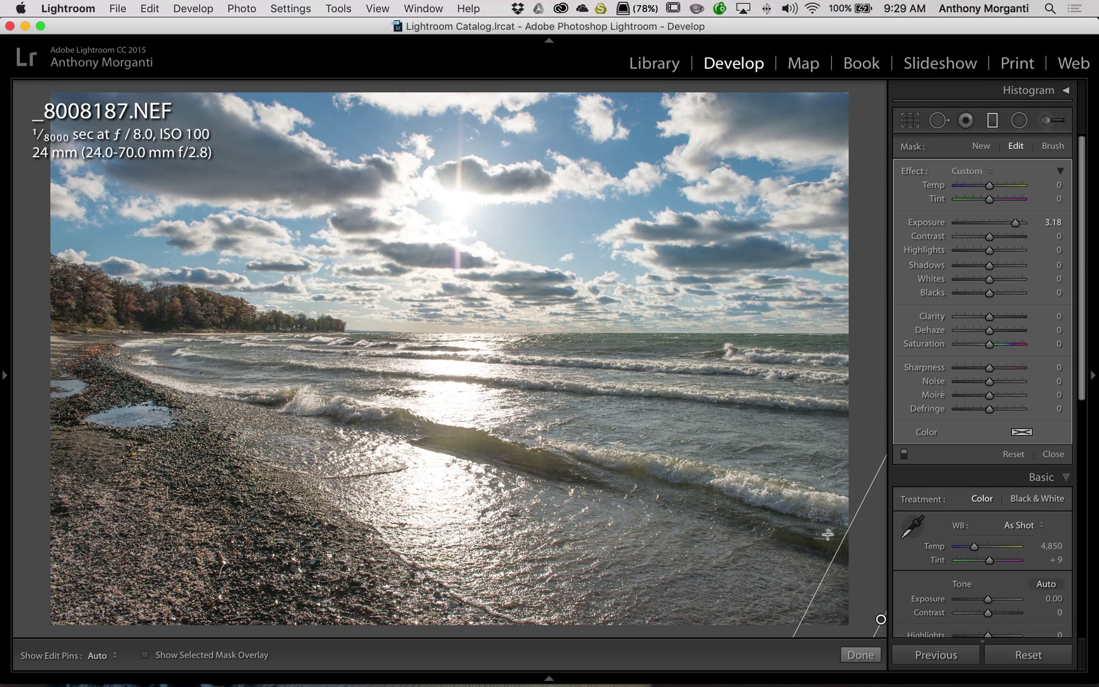
click(1002, 222)
double_click(927, 222)
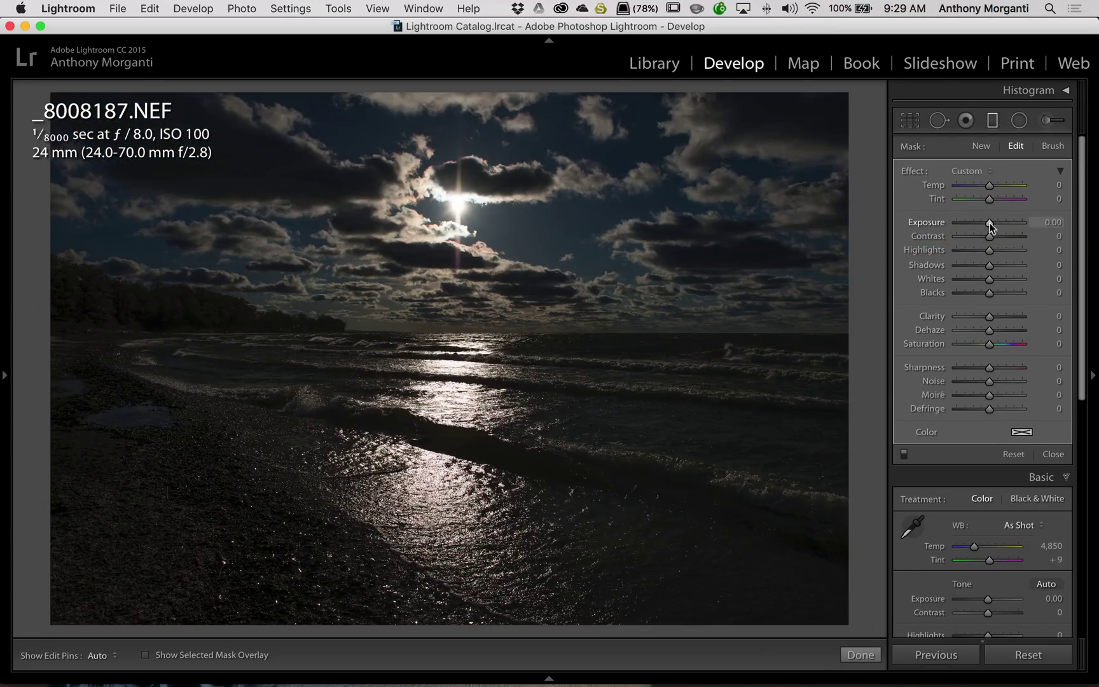
mouse_move(989, 223)
mouse_down()
mouse_move(1022, 227)
mouse_move(1006, 224)
mouse_up()
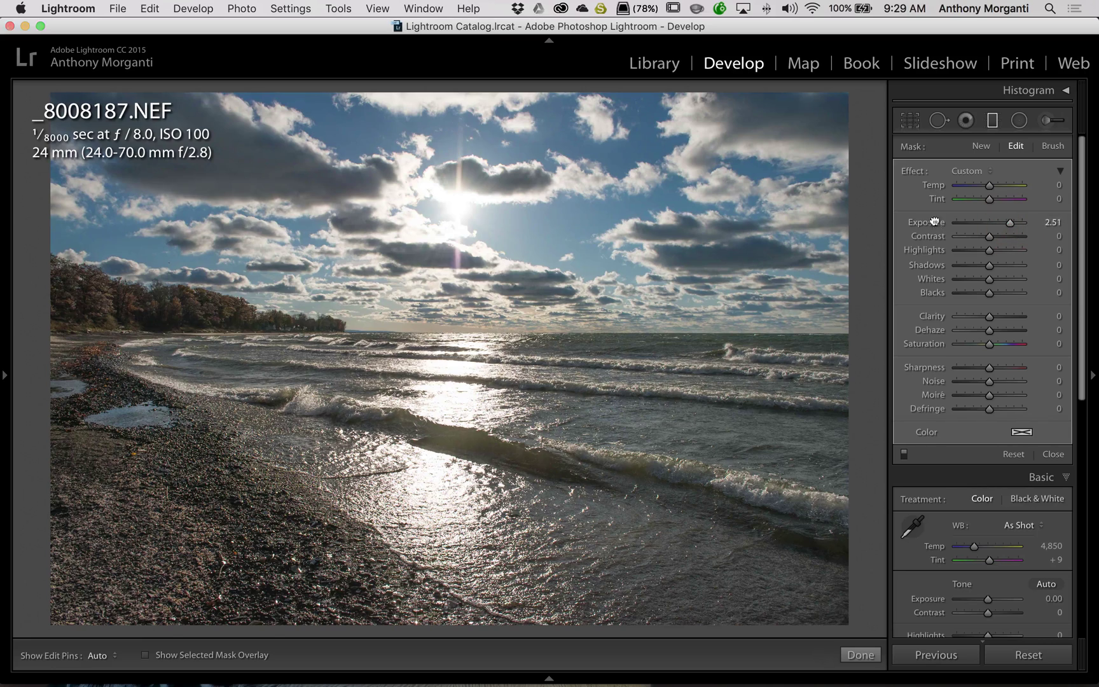
double_click(932, 223)
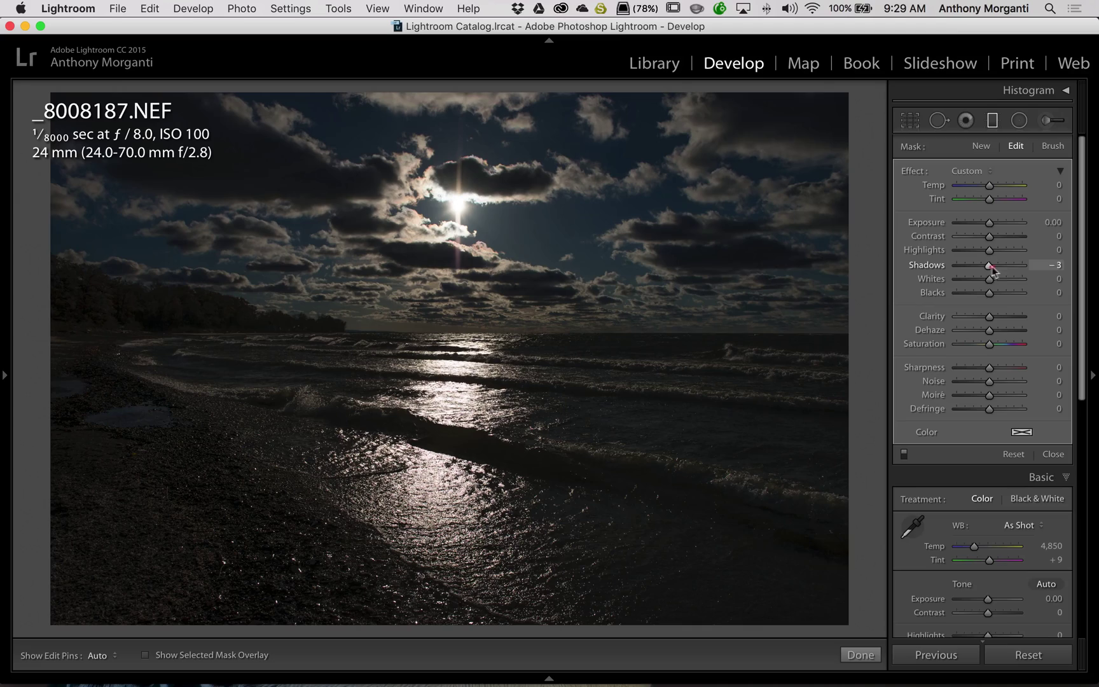
drag(992, 268, 1070, 266)
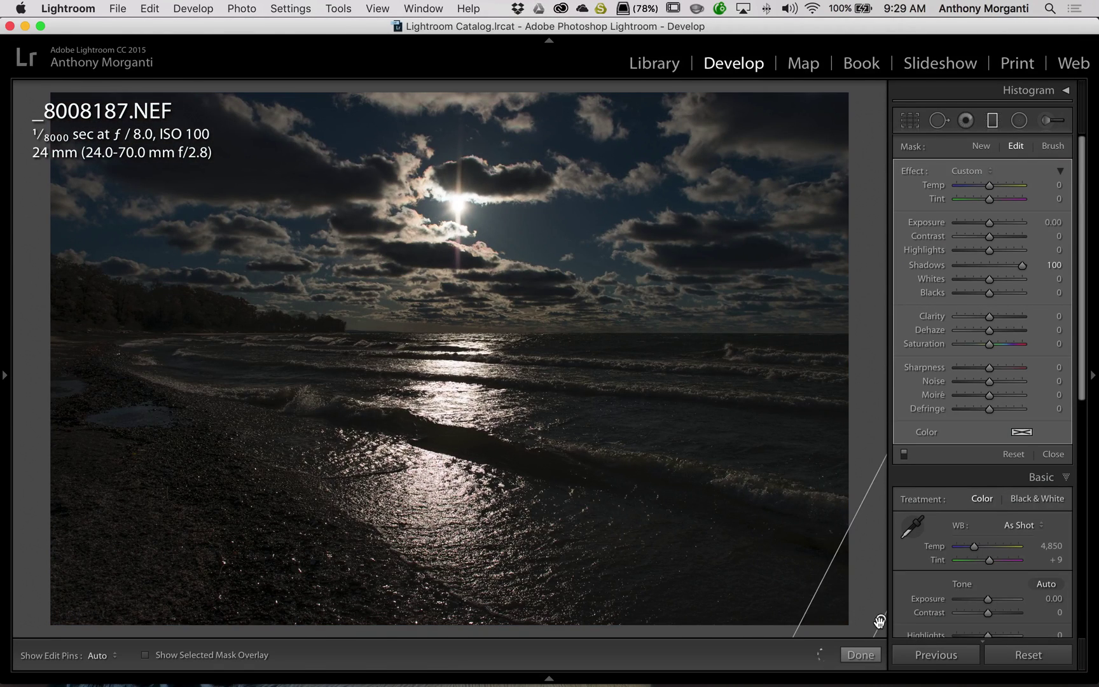
key(BackSpace)
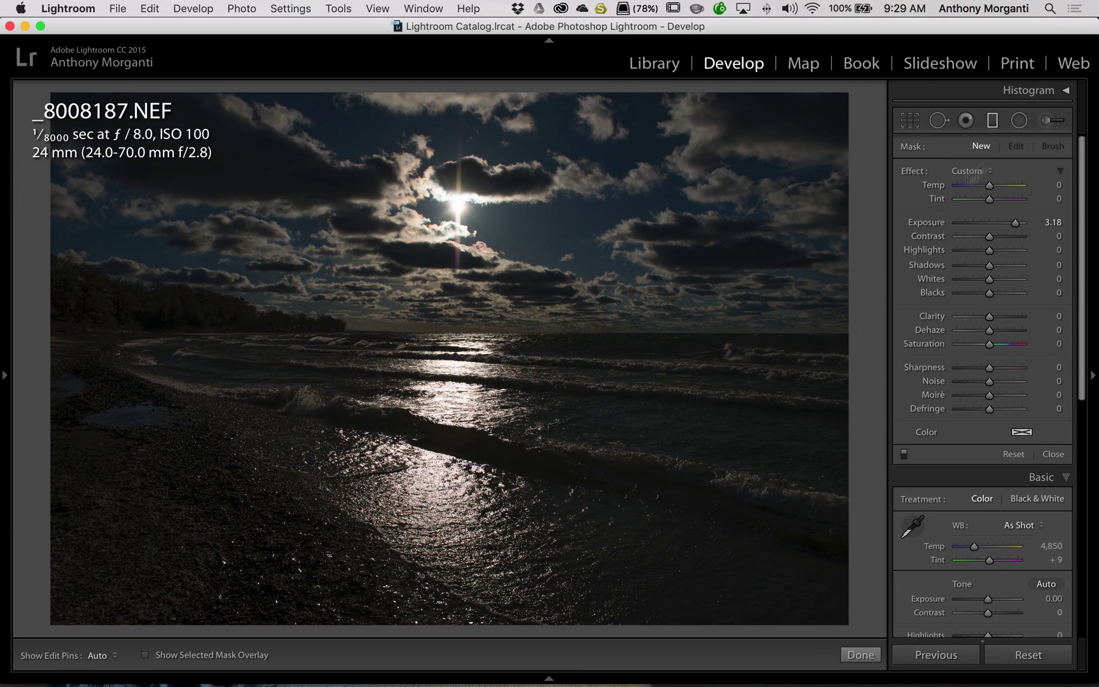
Bend the Tone Curve upward to brighten, then drag the point off to restore a linear curve.
click(992, 120)
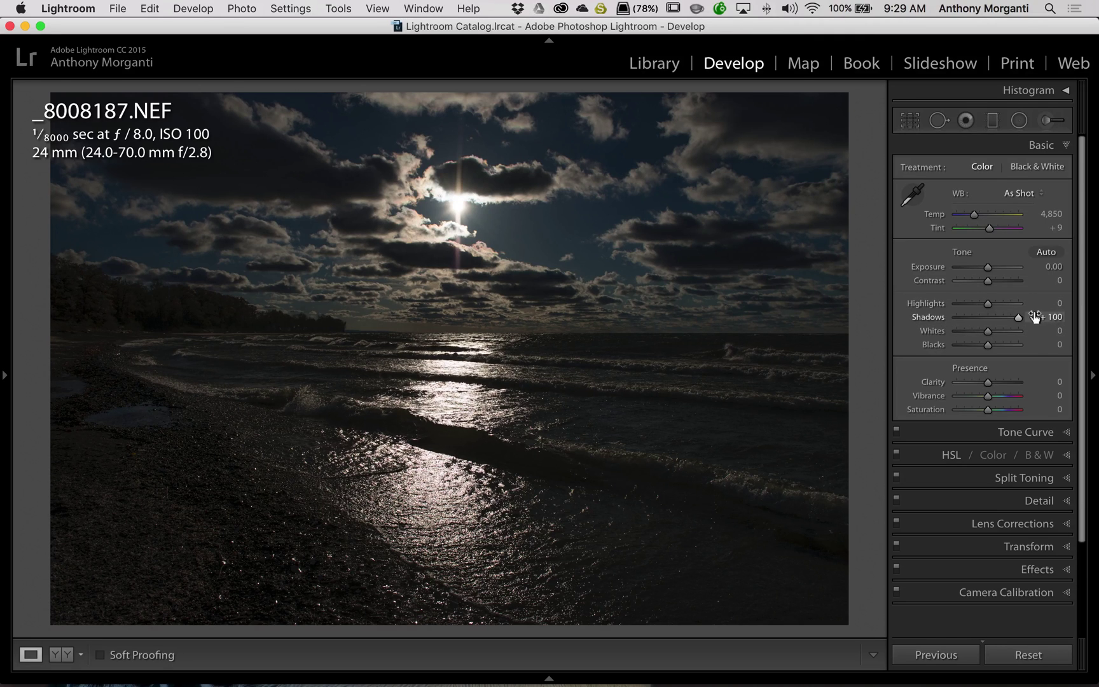
click(971, 433)
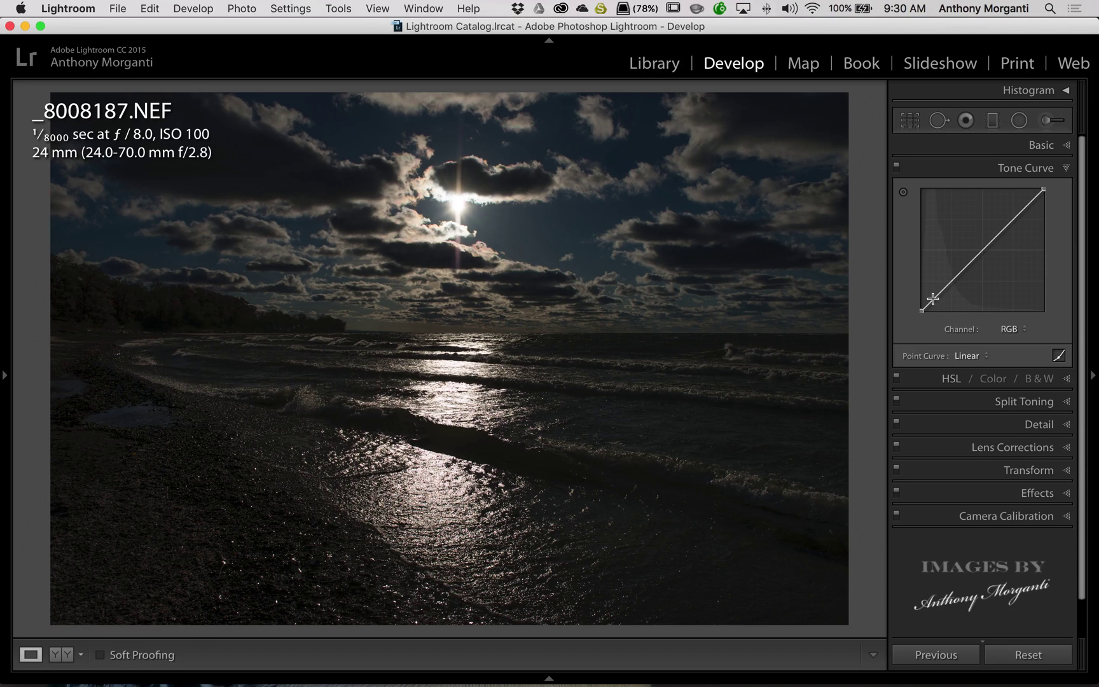
drag(932, 298, 931, 285)
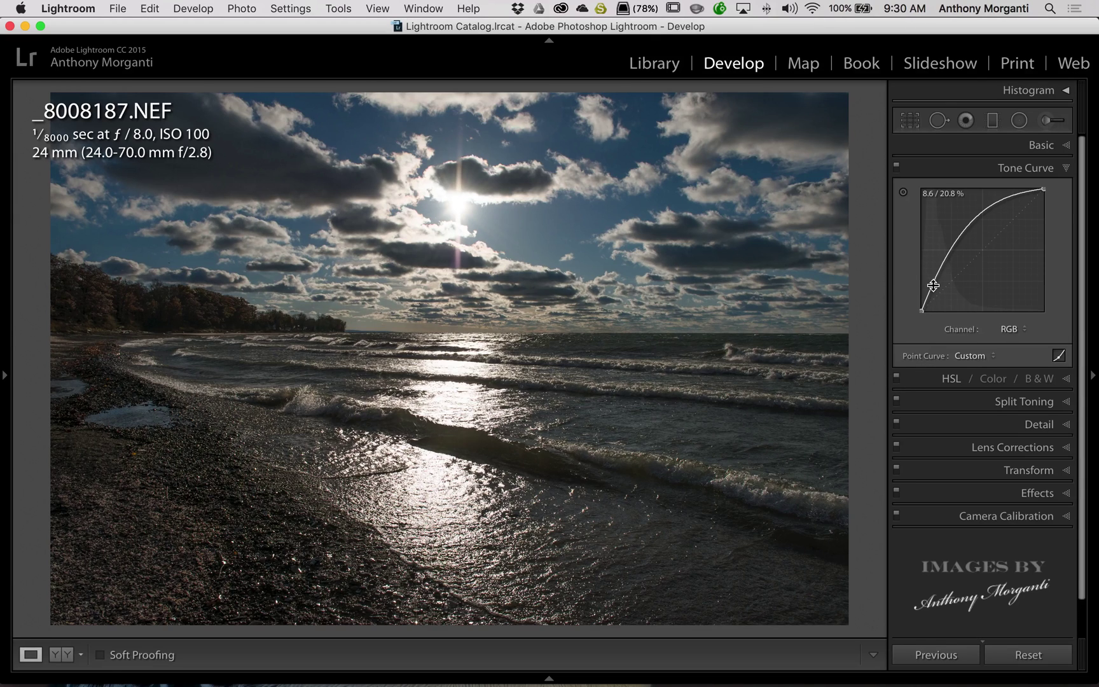
drag(933, 286, 861, 277)
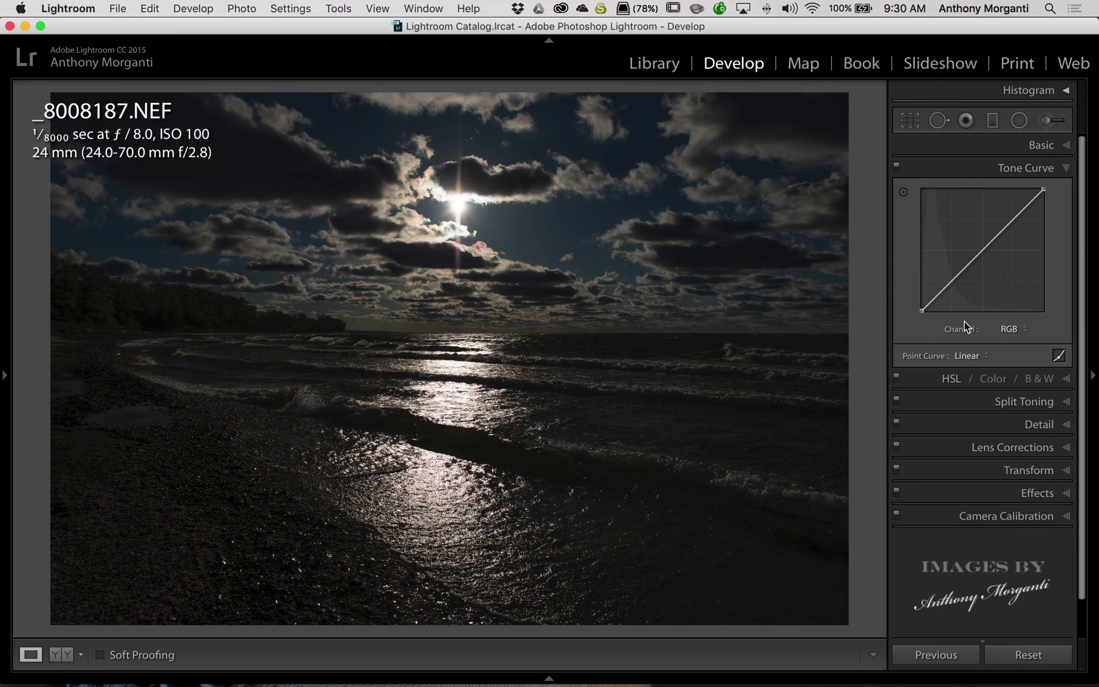
Use Tone Curve region sliders to settle Darks at +56 and Shadows at +51, shifting the split.
click(1057, 355)
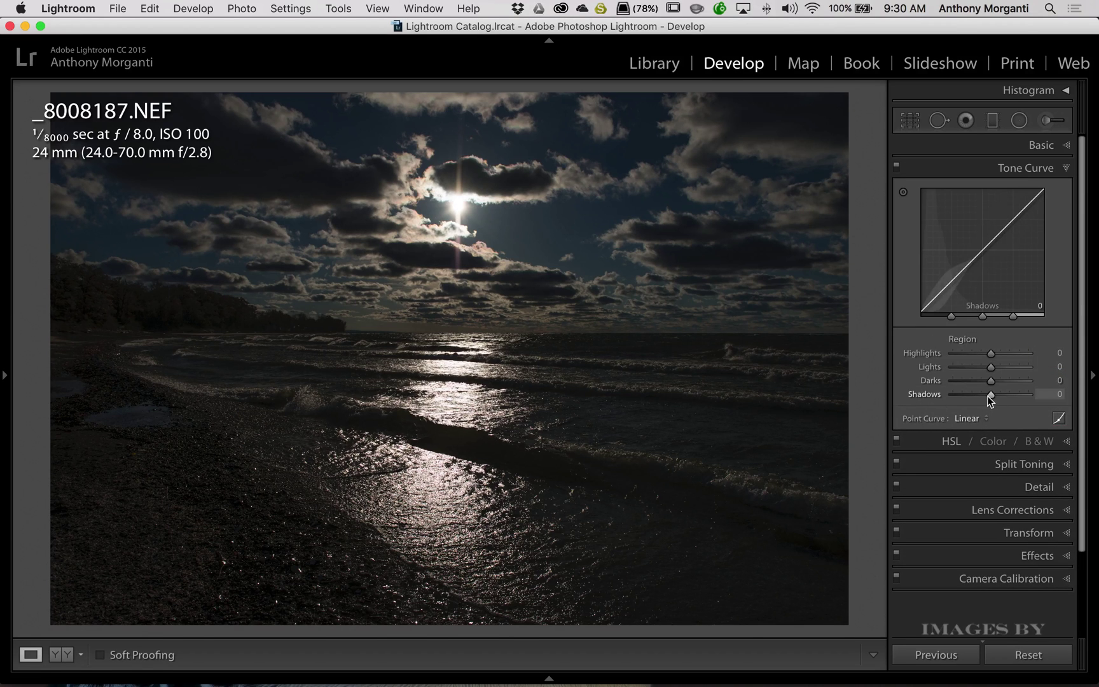
drag(990, 394, 1014, 380)
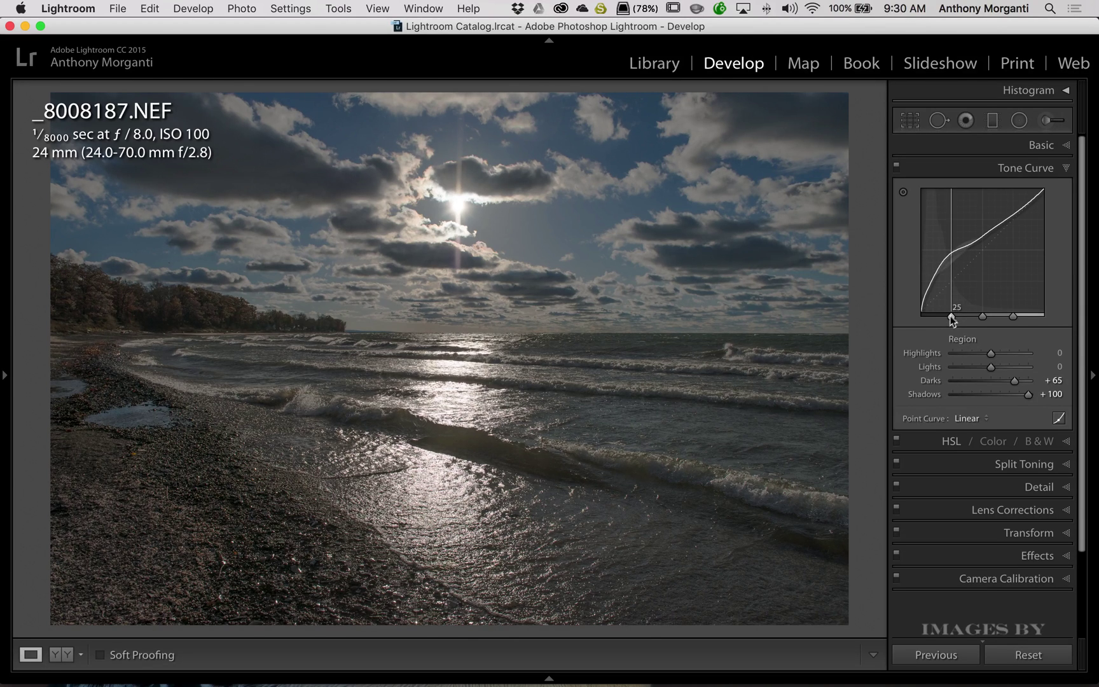
mouse_move(950, 316)
mouse_down()
mouse_move(979, 317)
mouse_move(942, 316)
mouse_move(975, 316)
mouse_move(960, 316)
mouse_up()
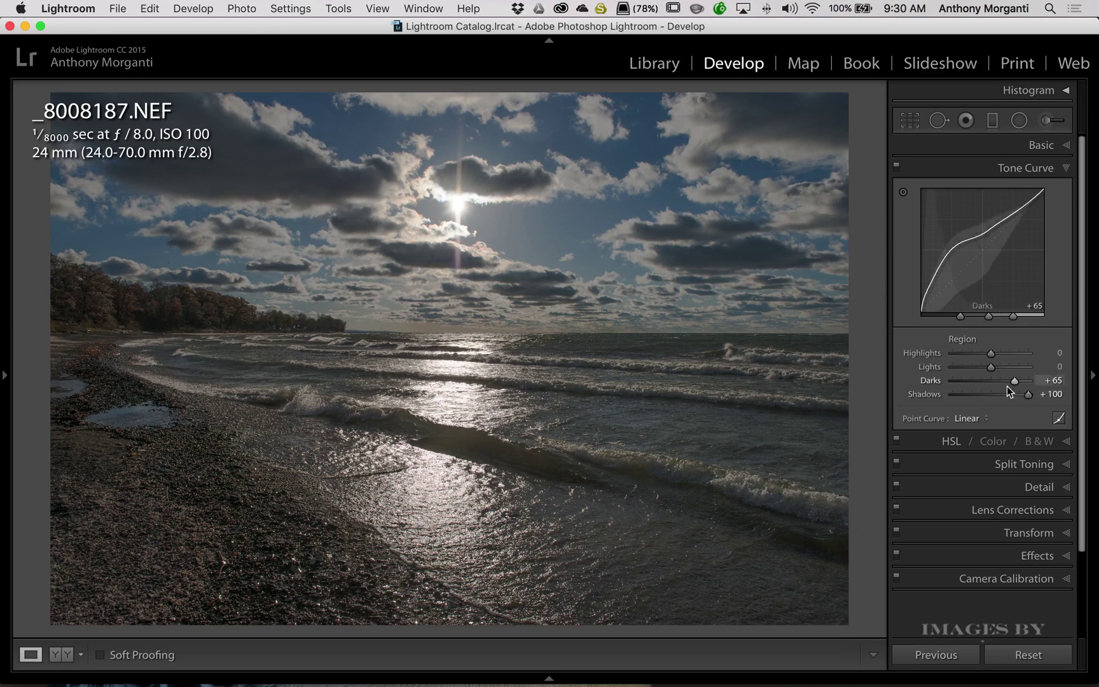
mouse_move(1029, 395)
mouse_down()
mouse_move(1010, 380)
mouse_move(1011, 395)
mouse_up()
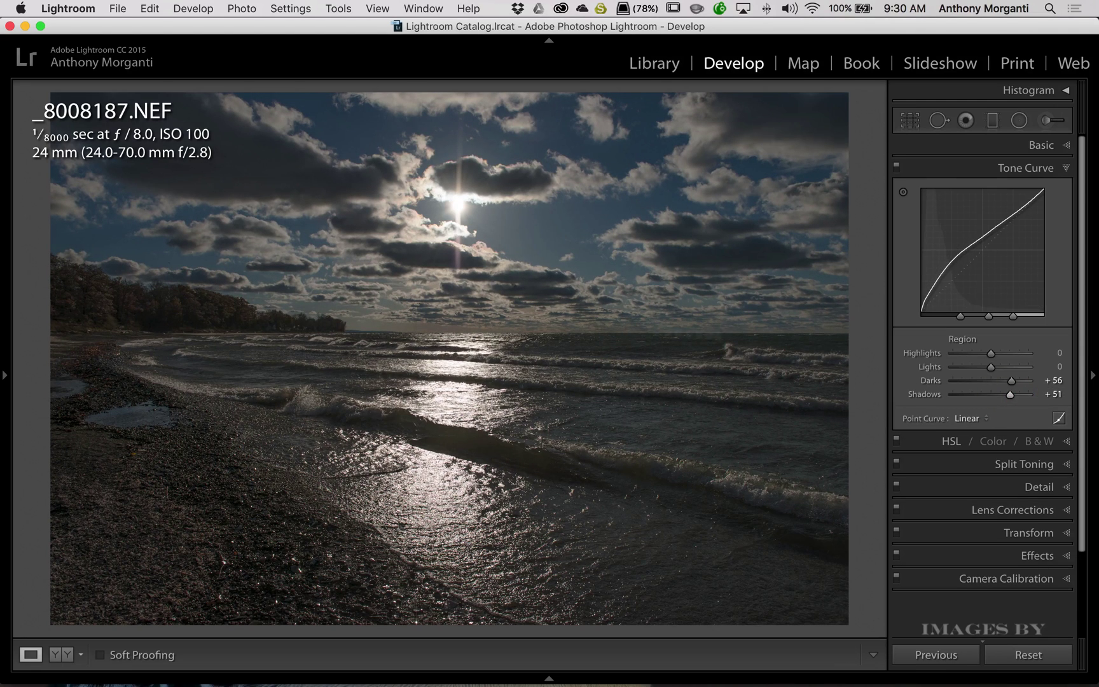
click(1036, 169)
Set Contrast +4, Clarity +39 and Highlights -39, then auto-set Whites to +18 and Blacks.
click(1040, 145)
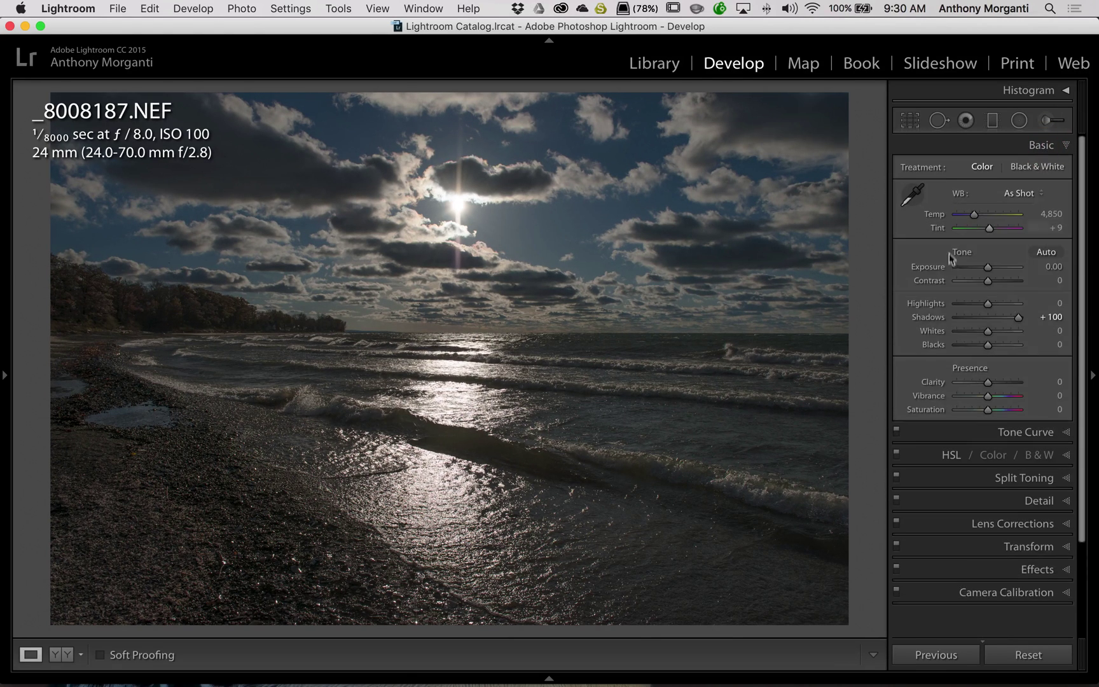
mouse_move(984, 280)
mouse_down()
mouse_move(997, 279)
mouse_move(987, 281)
mouse_up()
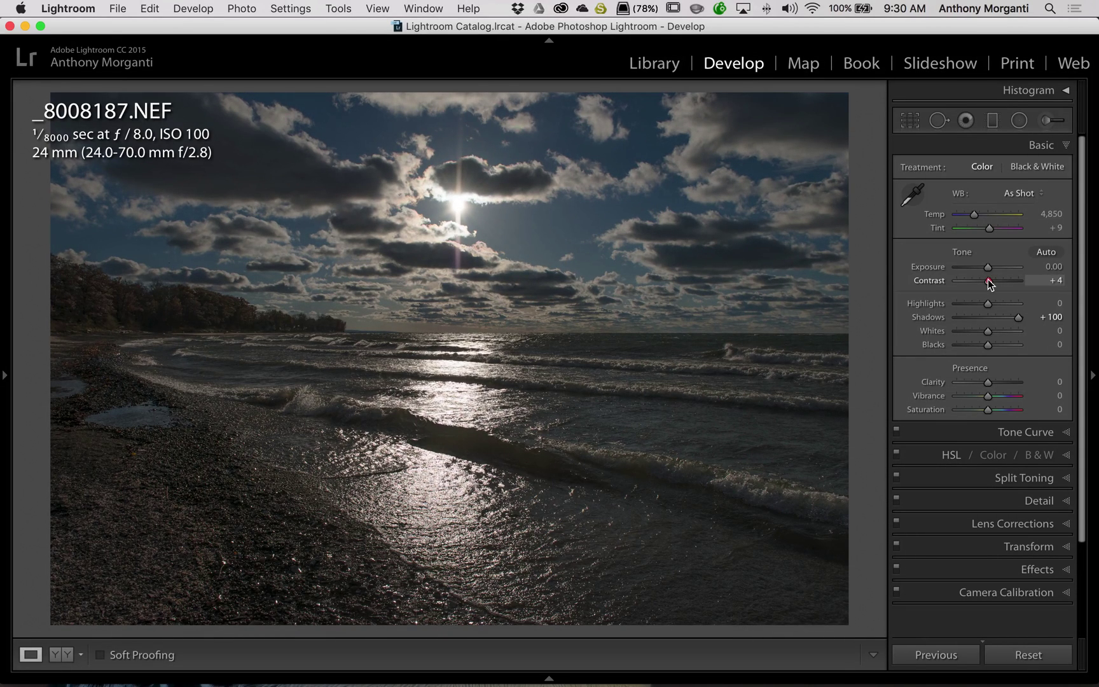
drag(987, 382, 1000, 395)
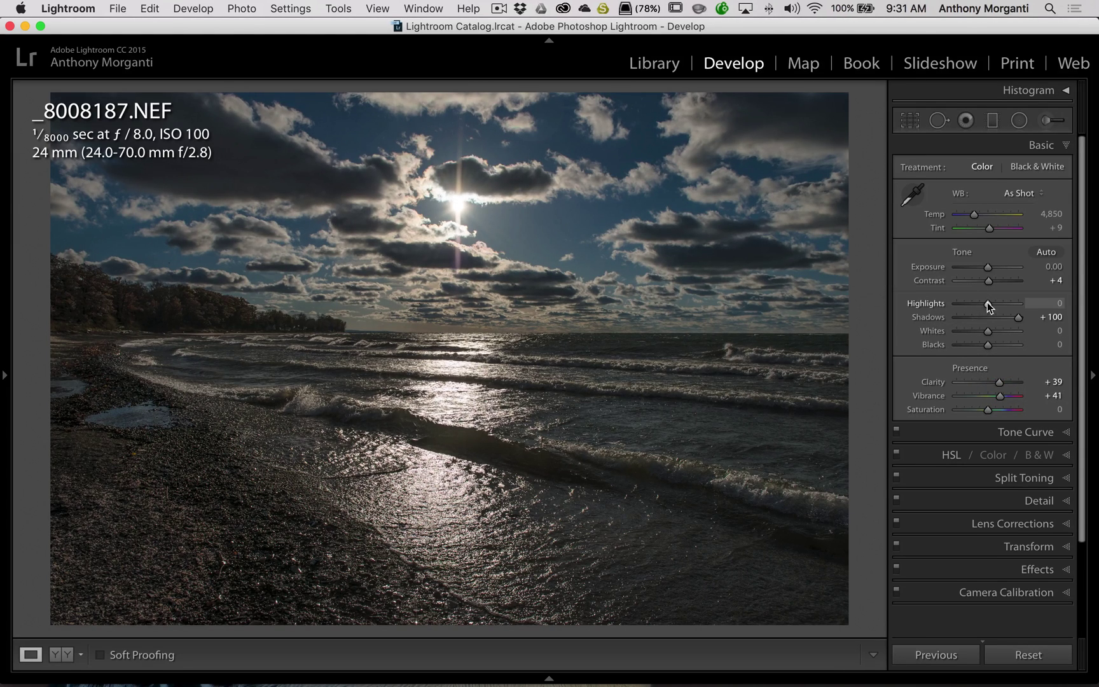
drag(987, 302, 976, 304)
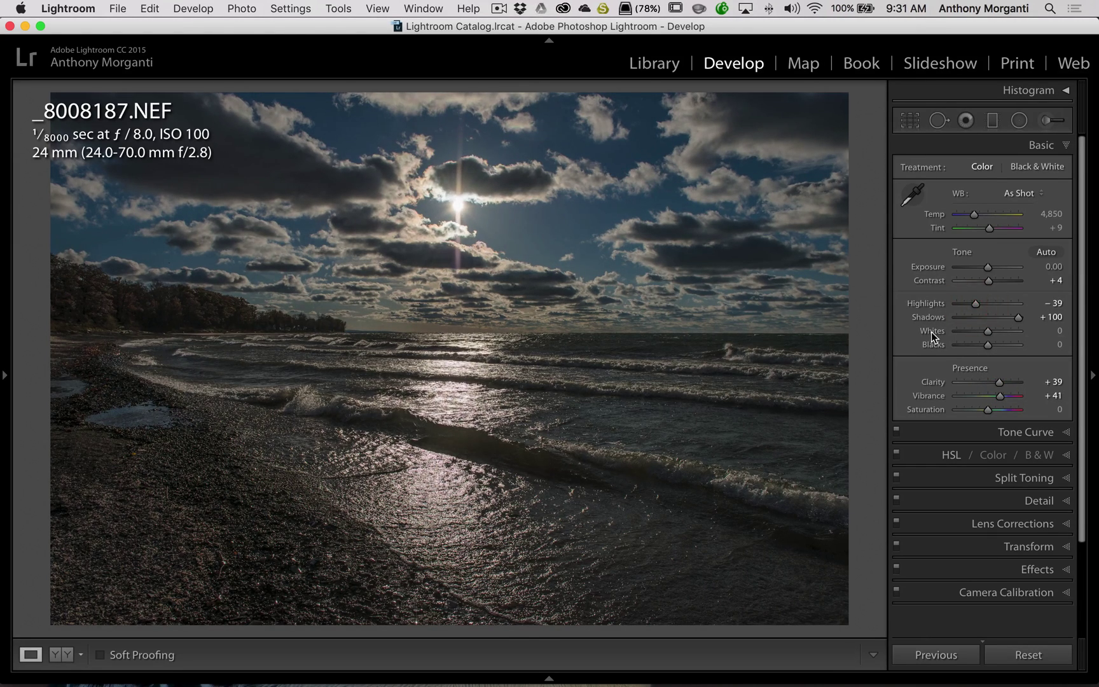
key(shift)
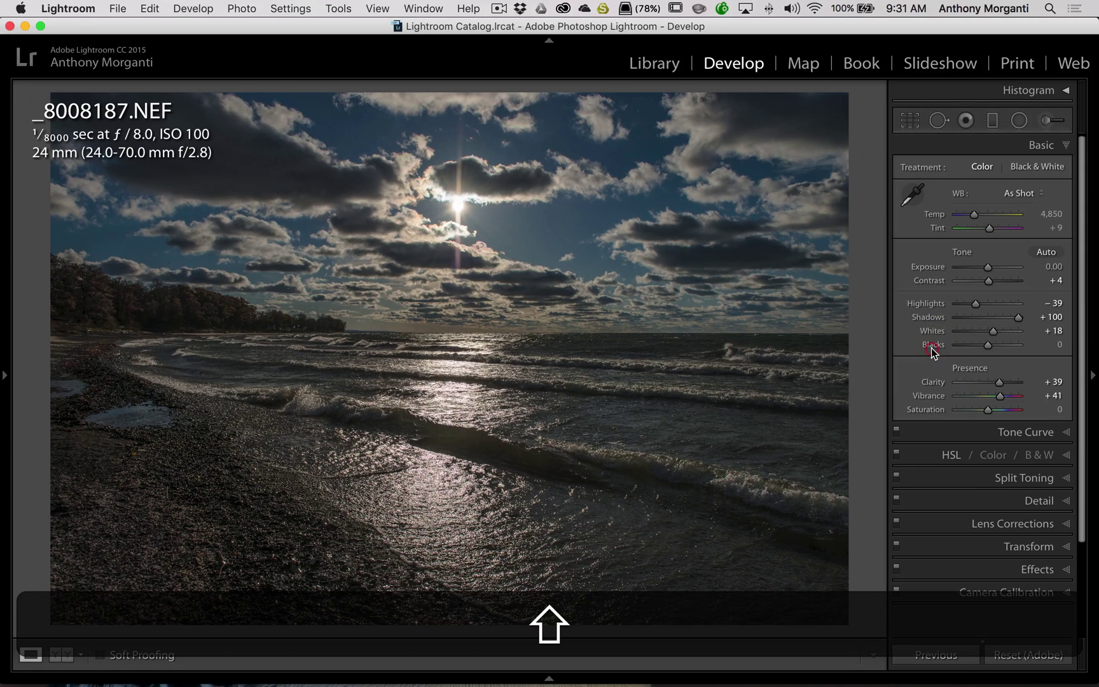
shift+double_click(930, 348)
Raise the Blue and Yellow saturation in the HSL panel.
click(1030, 145)
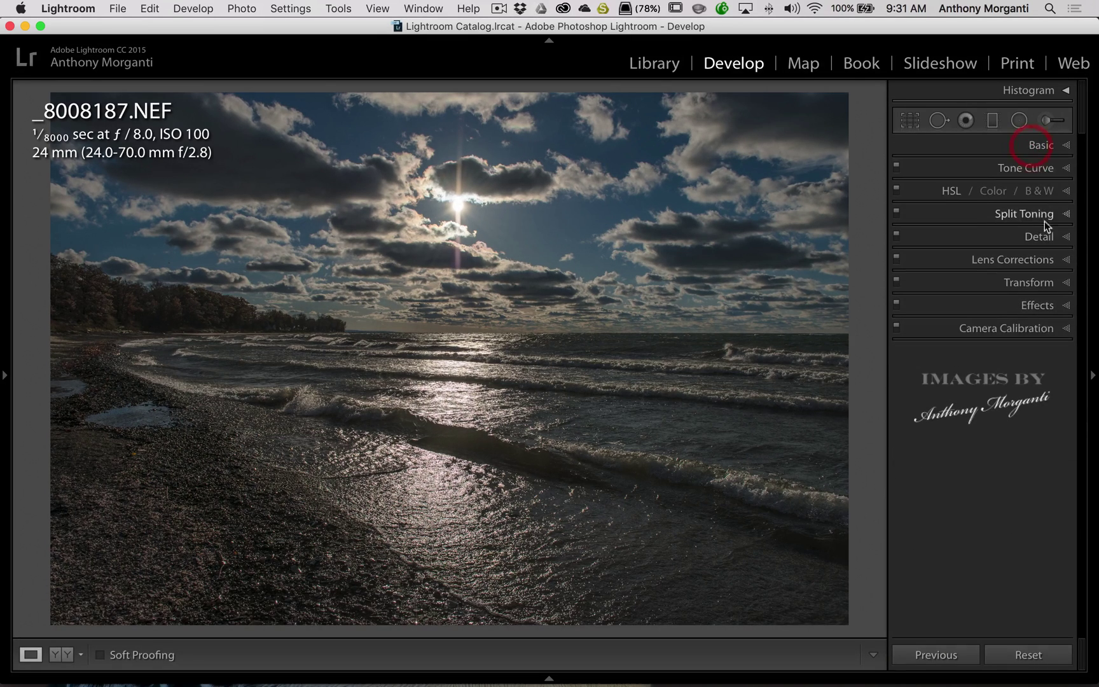
click(1063, 191)
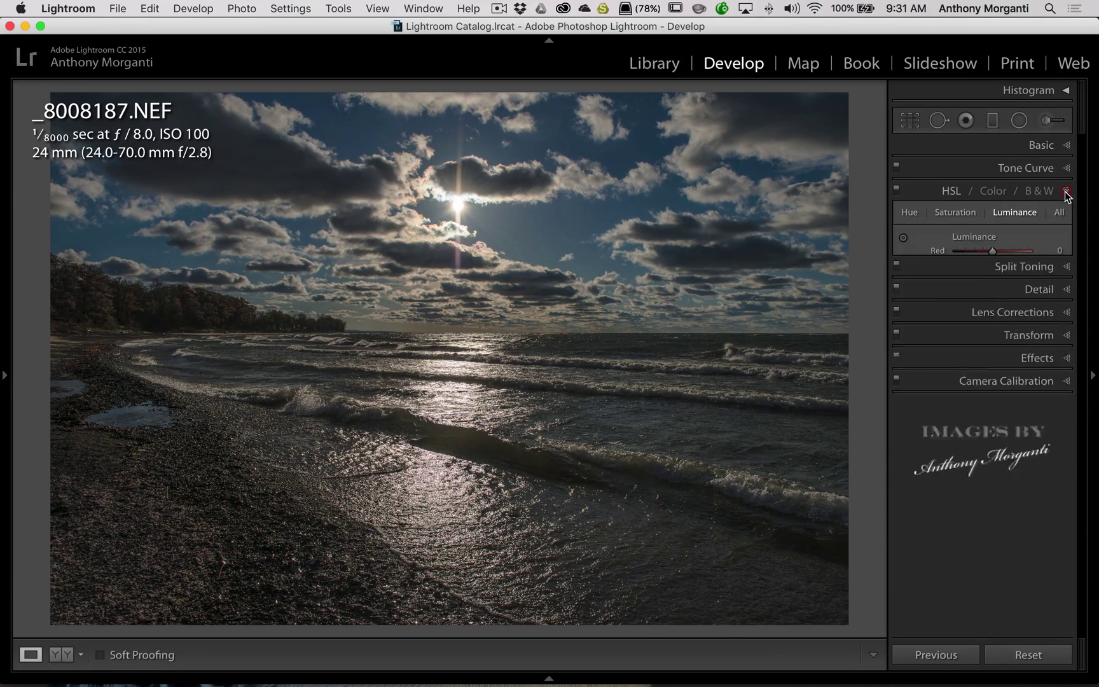
click(953, 212)
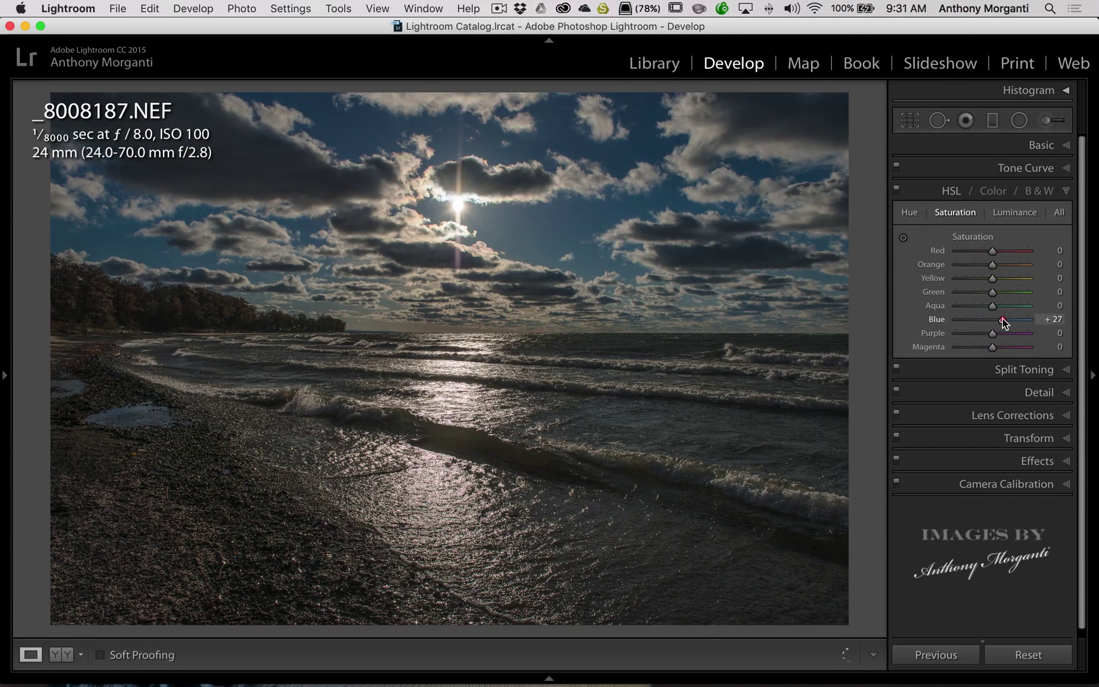
drag(1001, 318, 1003, 319)
drag(992, 278, 1000, 277)
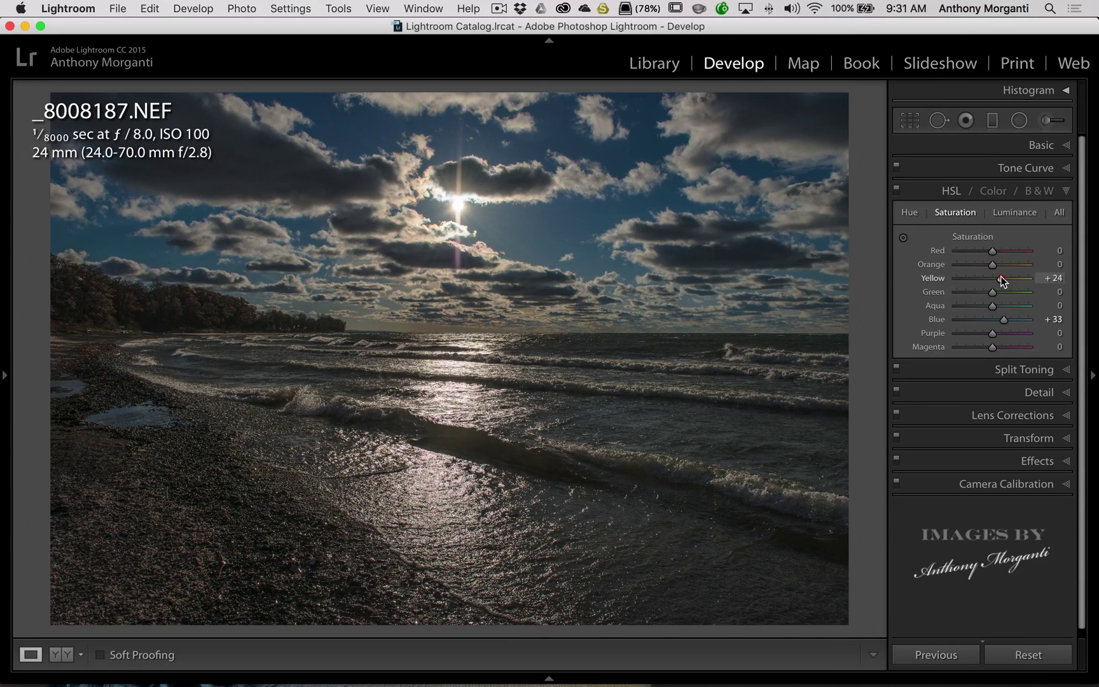
Set HSL luminance to Blue -46 and Yellow +39.
click(1015, 212)
drag(991, 319, 975, 319)
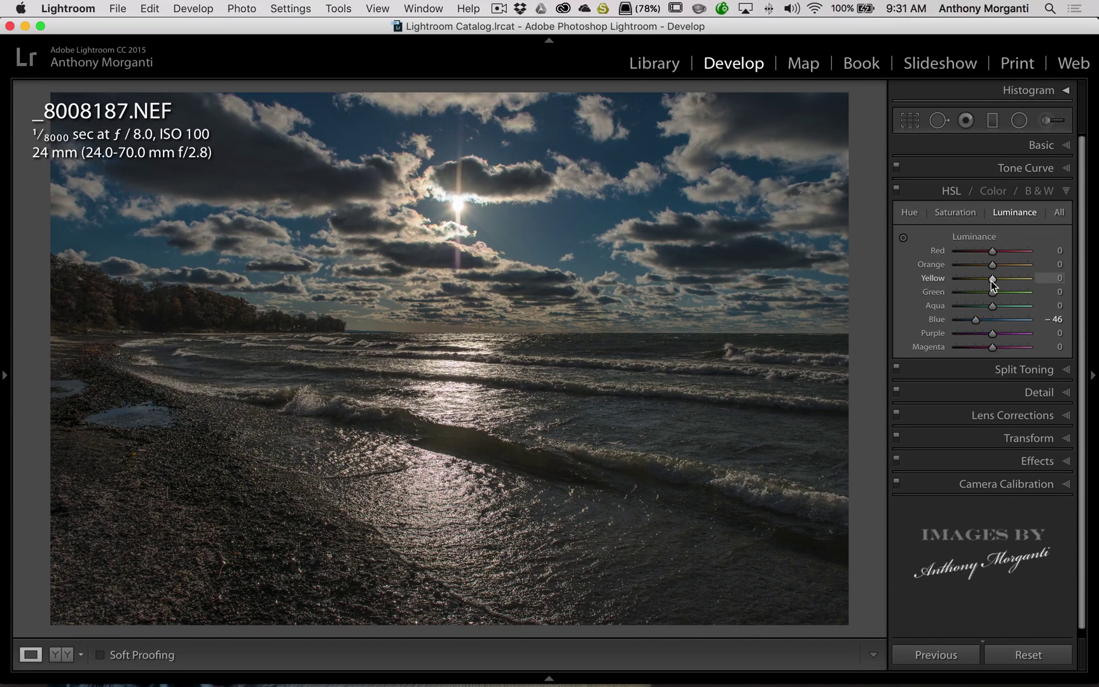
drag(992, 279, 1005, 277)
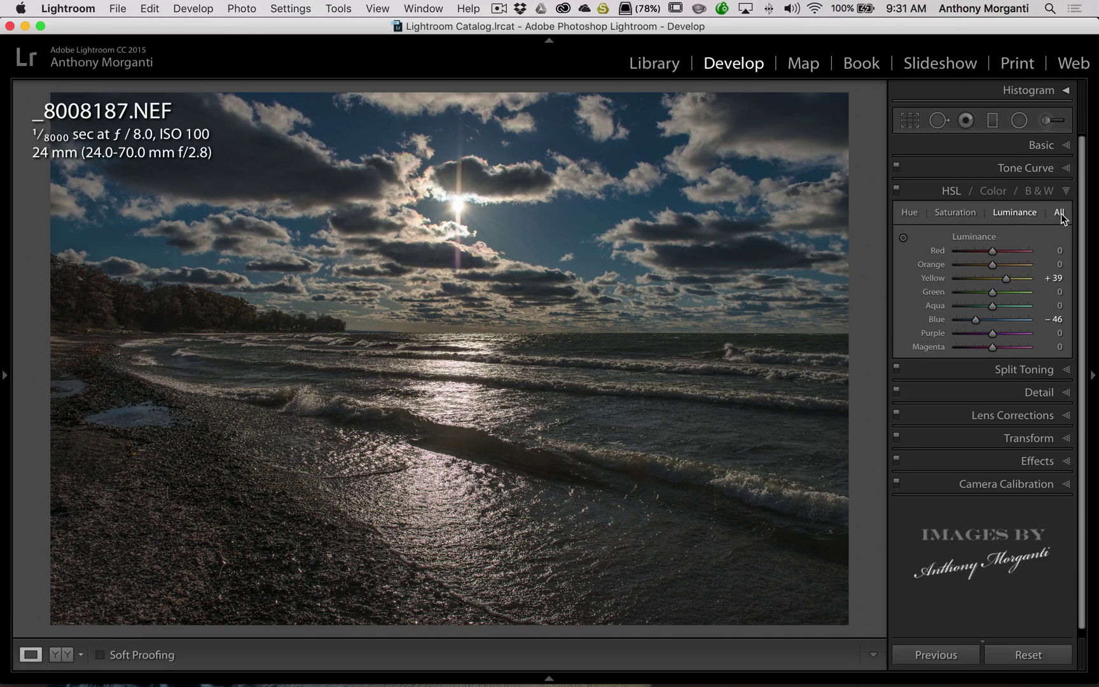
click(1066, 192)
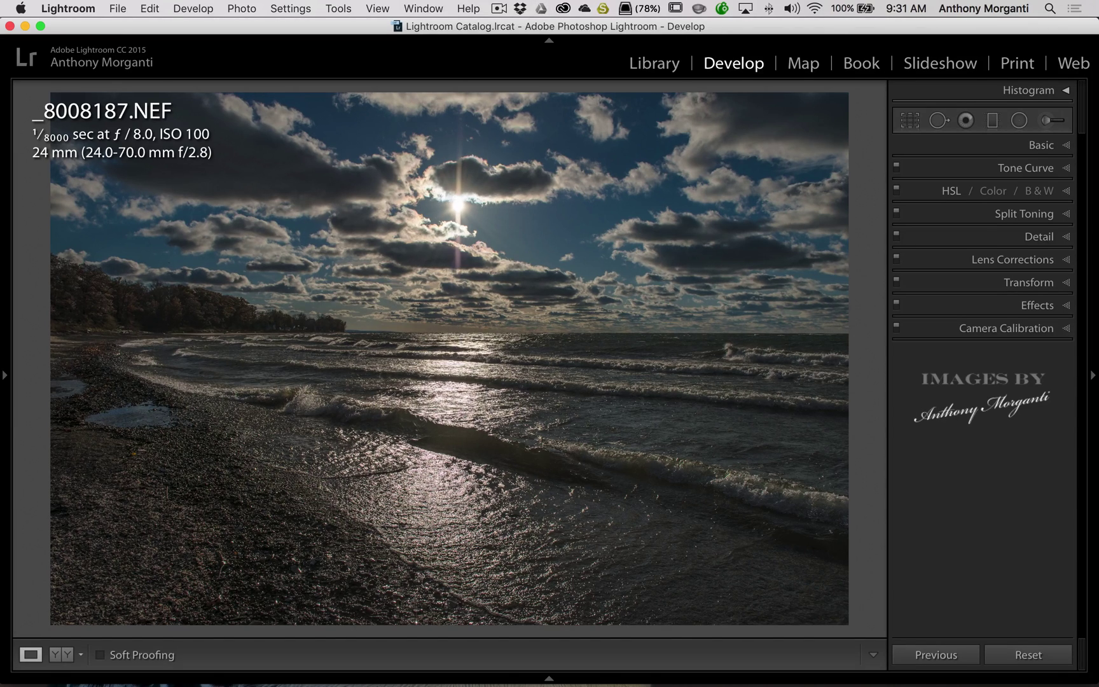
Toggle the Before view on and off to compare the shoreline edit, then advance to _8008238.NEF.
key(backslash)
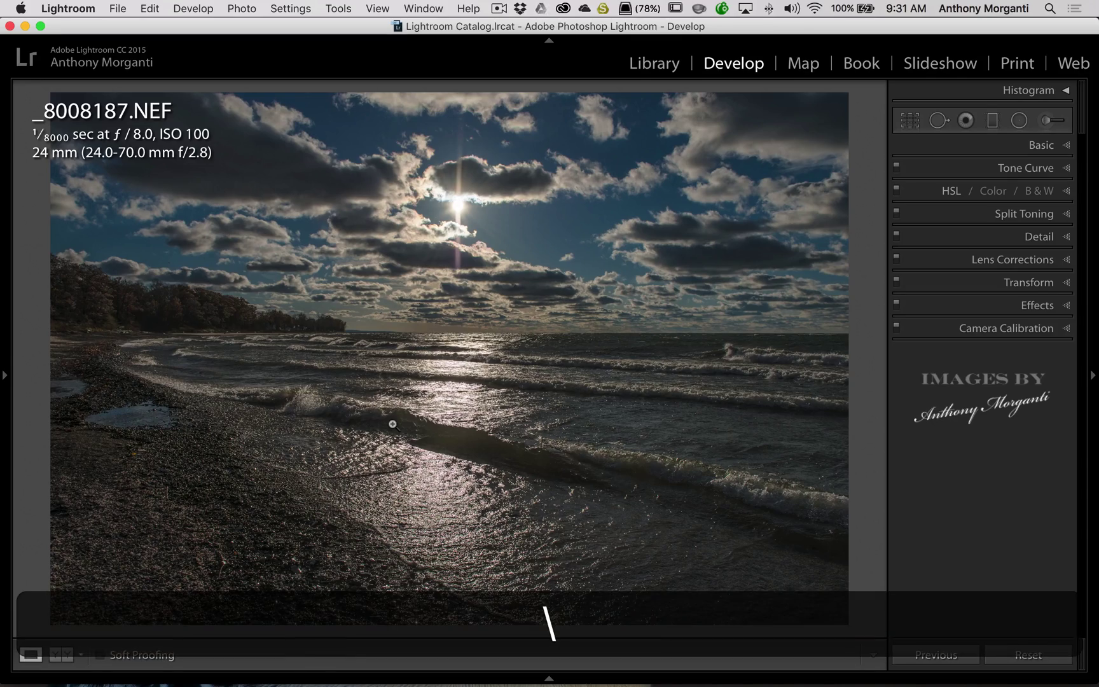
key(backslash)
key(backslash)
key(backslash)
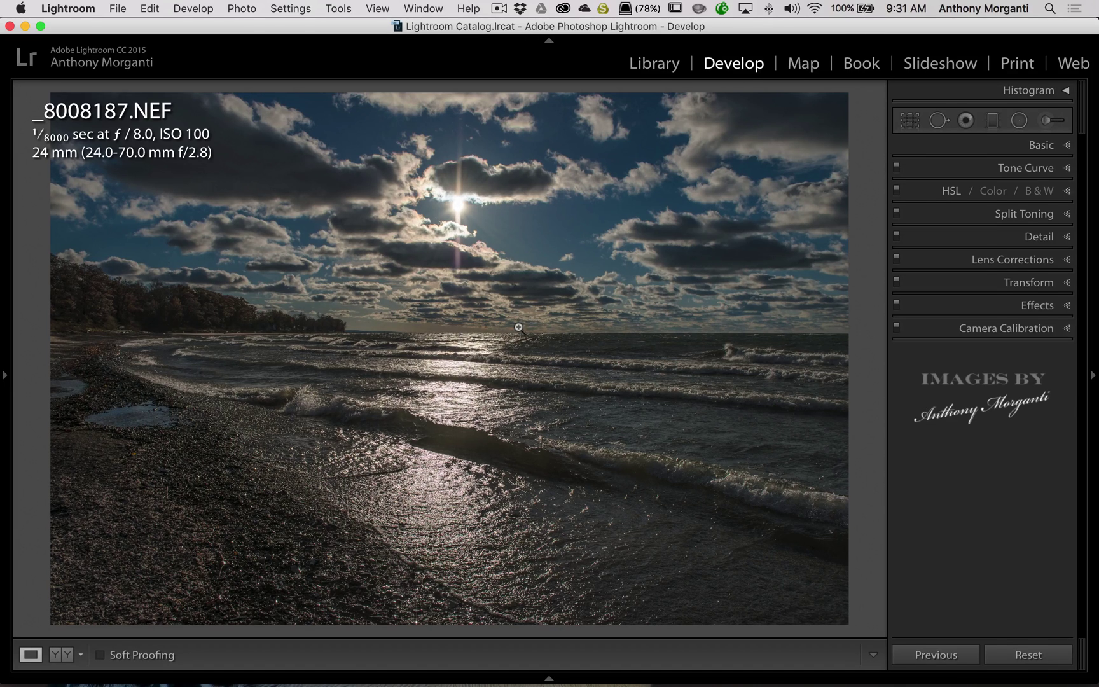
key(Right)
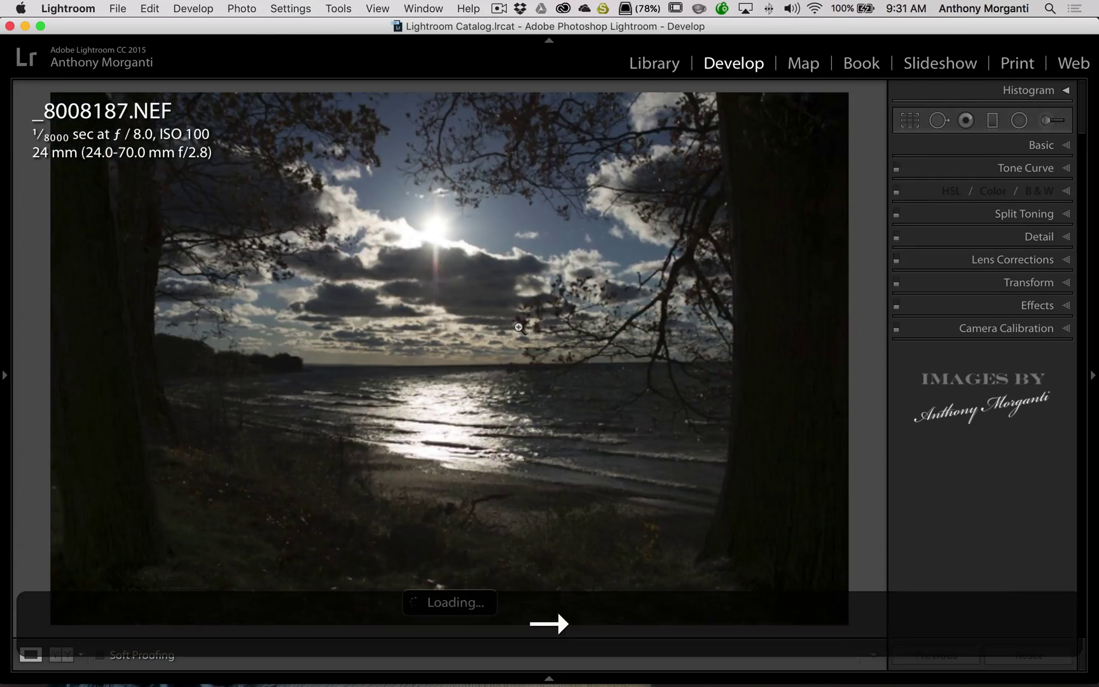
On _8008238.NEF, set Basic Shadows to +100 and expand the Tone Curve panel.
click(1045, 121)
click(1045, 121)
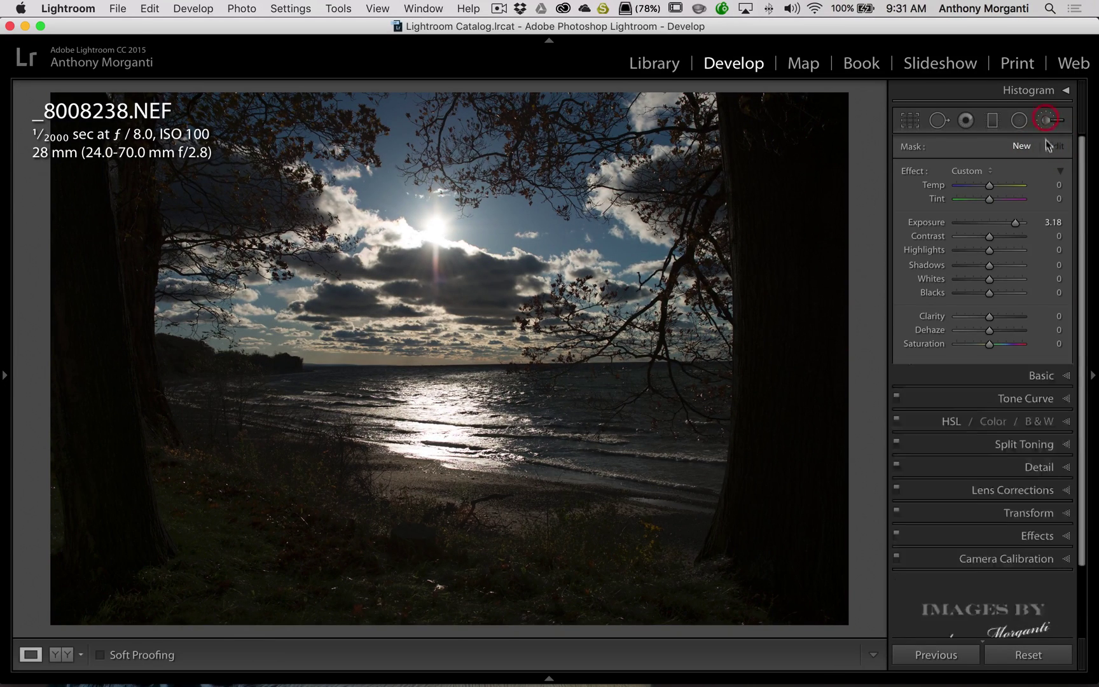
click(1042, 146)
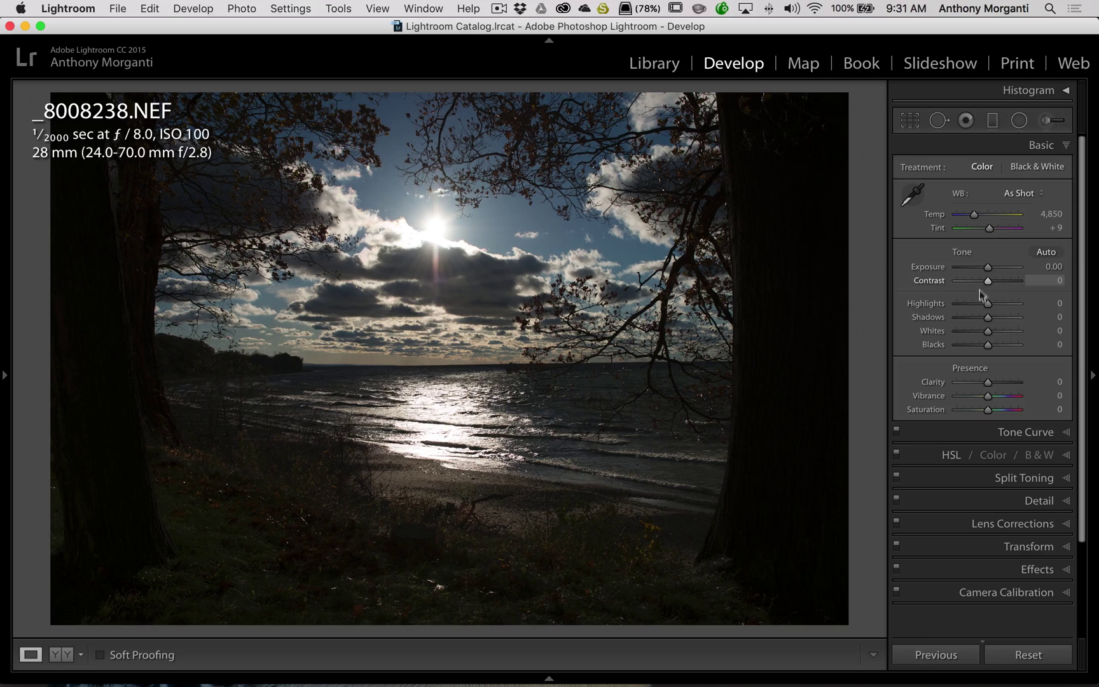
drag(987, 316, 1054, 325)
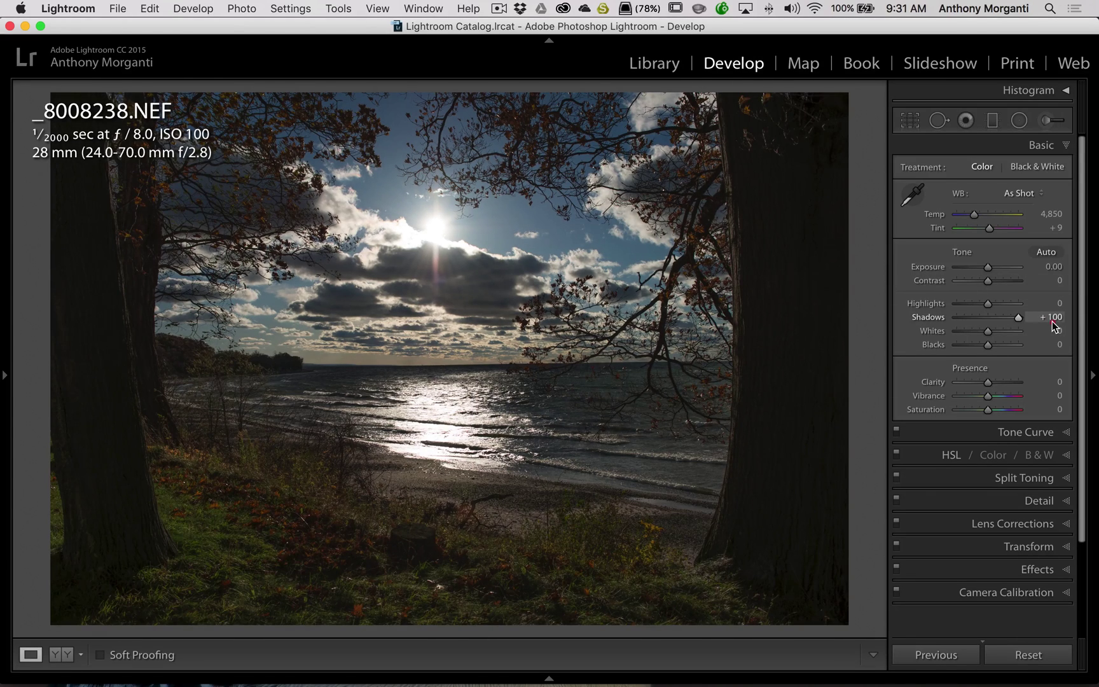
click(1049, 148)
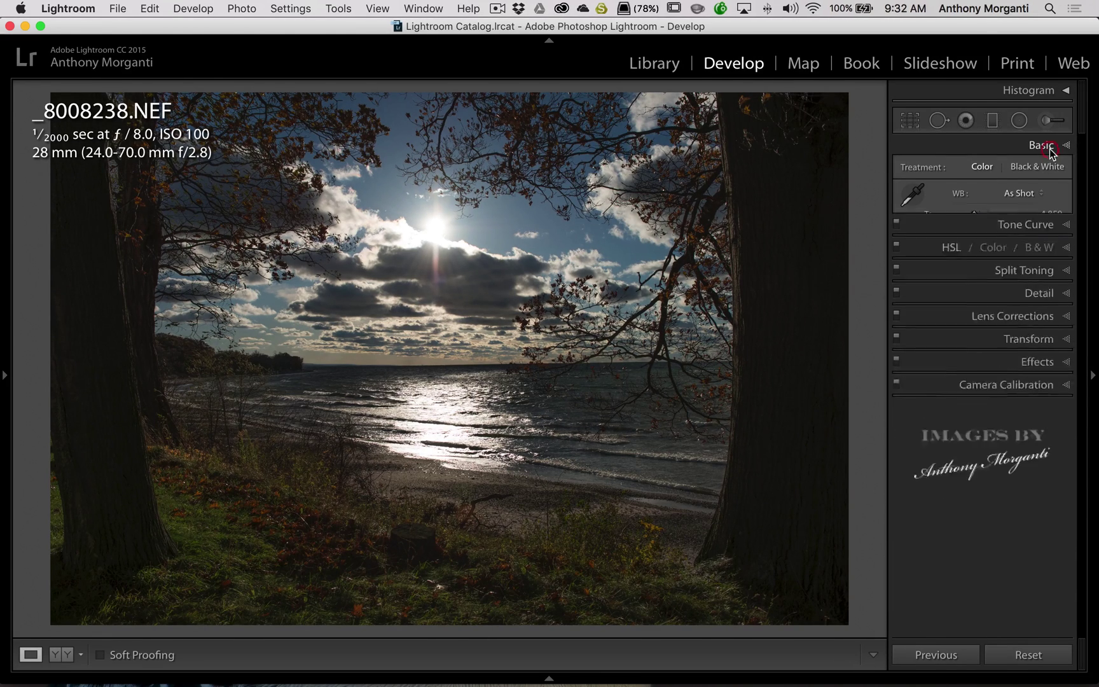
click(1046, 170)
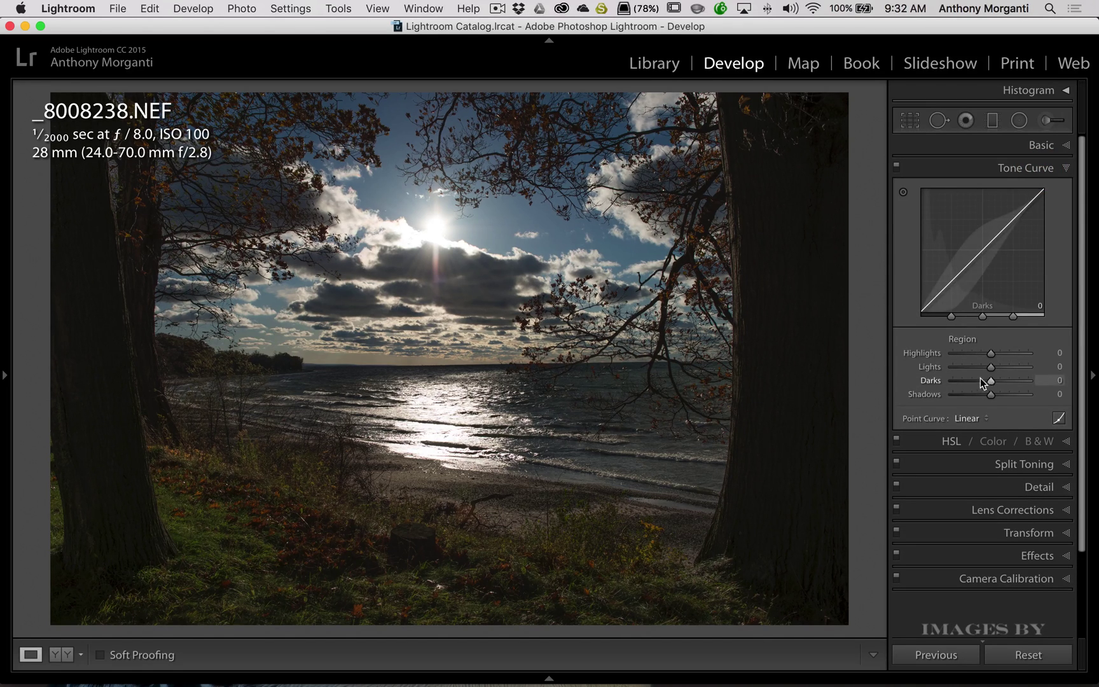
Lift the tone curve Darks to +52 and Shadows to +59, and shift the shadow split point left.
drag(990, 395, 1009, 382)
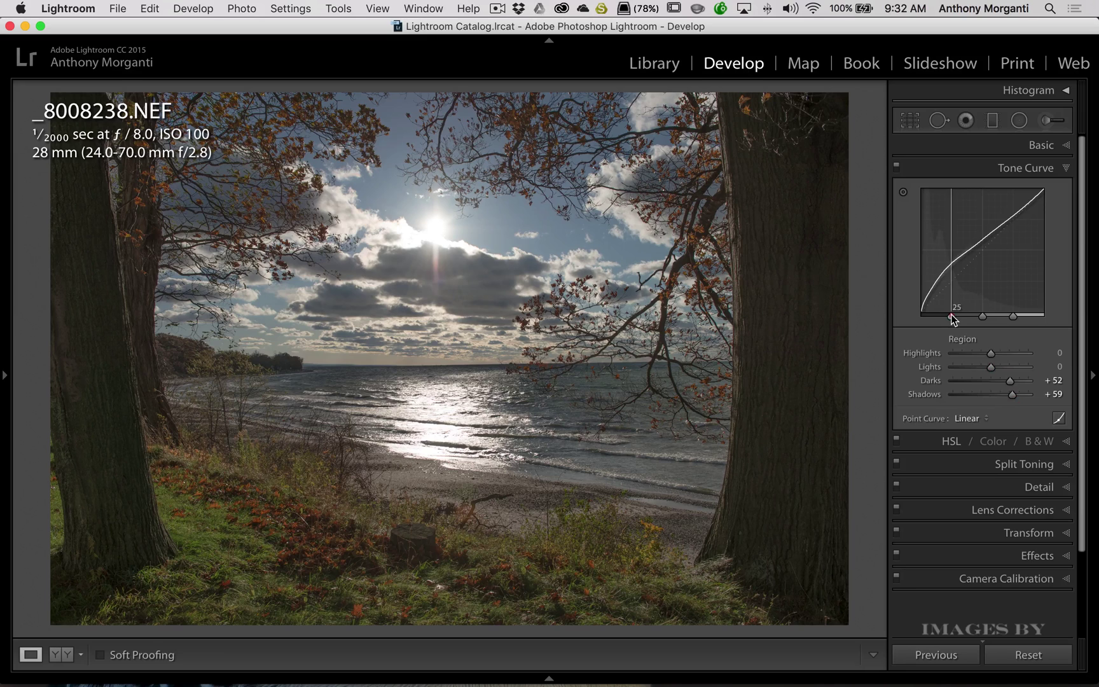
mouse_move(951, 318)
mouse_down()
mouse_move(968, 316)
mouse_move(942, 317)
mouse_up()
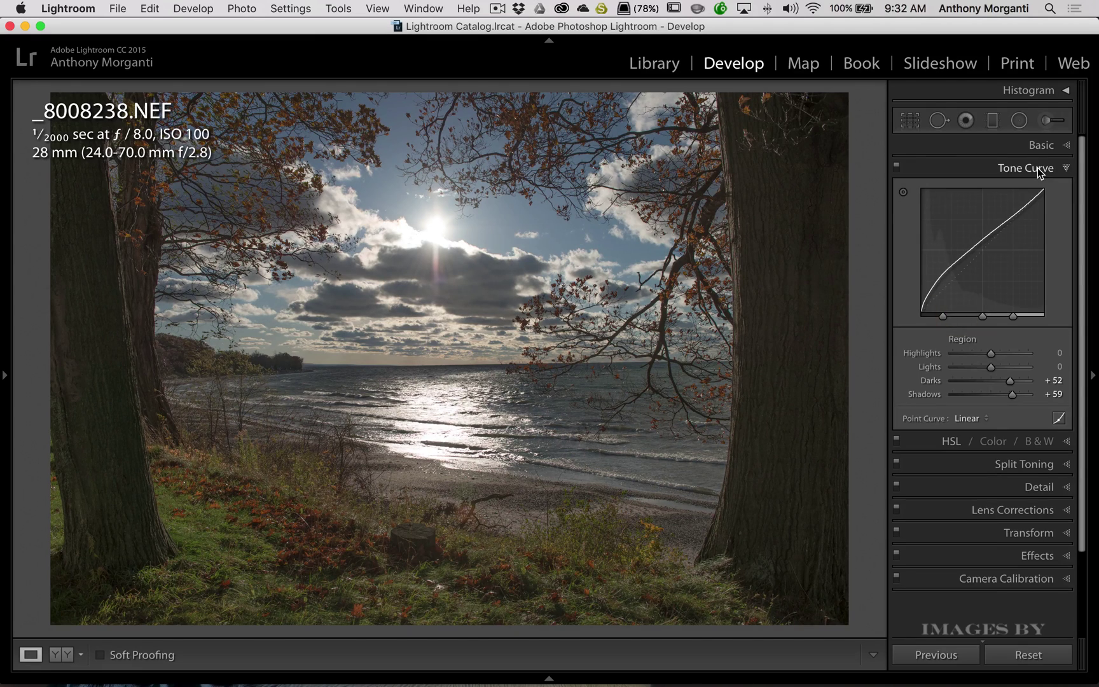
click(1037, 167)
click(1048, 146)
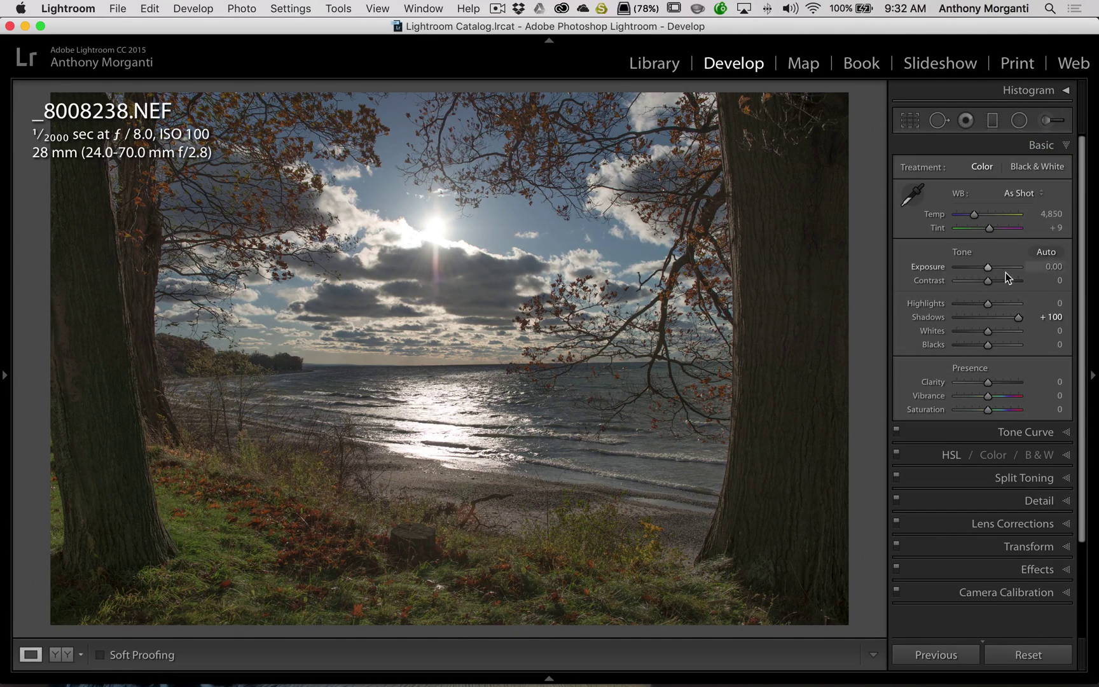
Set Highlights -75, Whites +39, Blacks -4, Clarity +25 and Vibrance +22 on _8008238.NEF.
drag(984, 303, 964, 321)
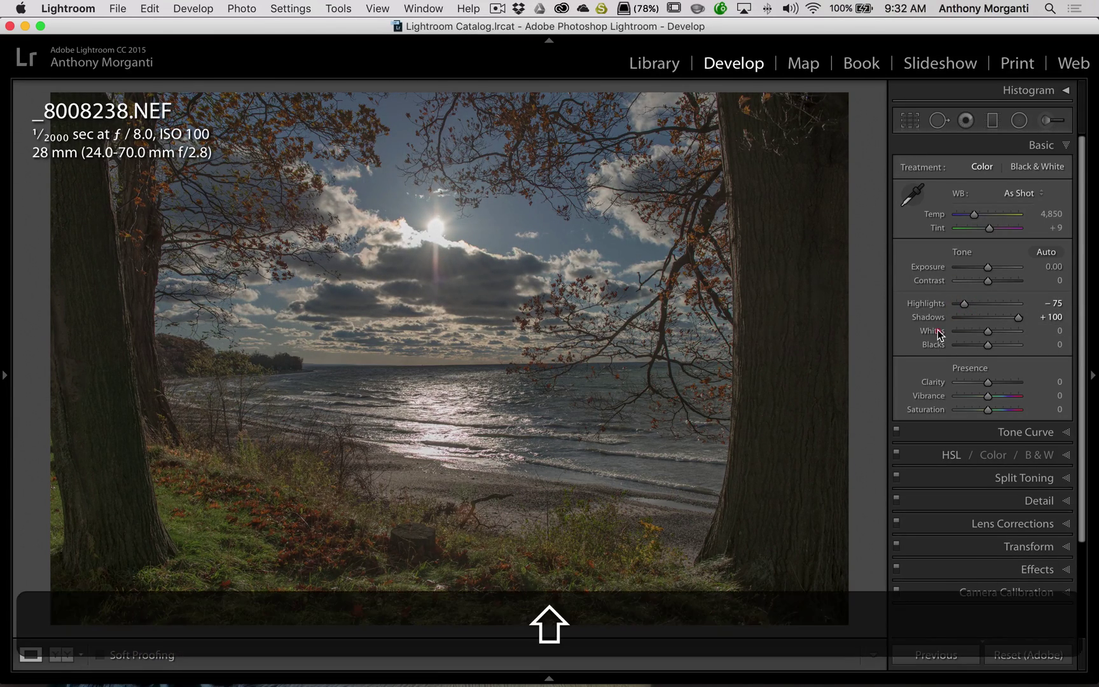
shift+double_click(937, 330)
shift+double_click(934, 344)
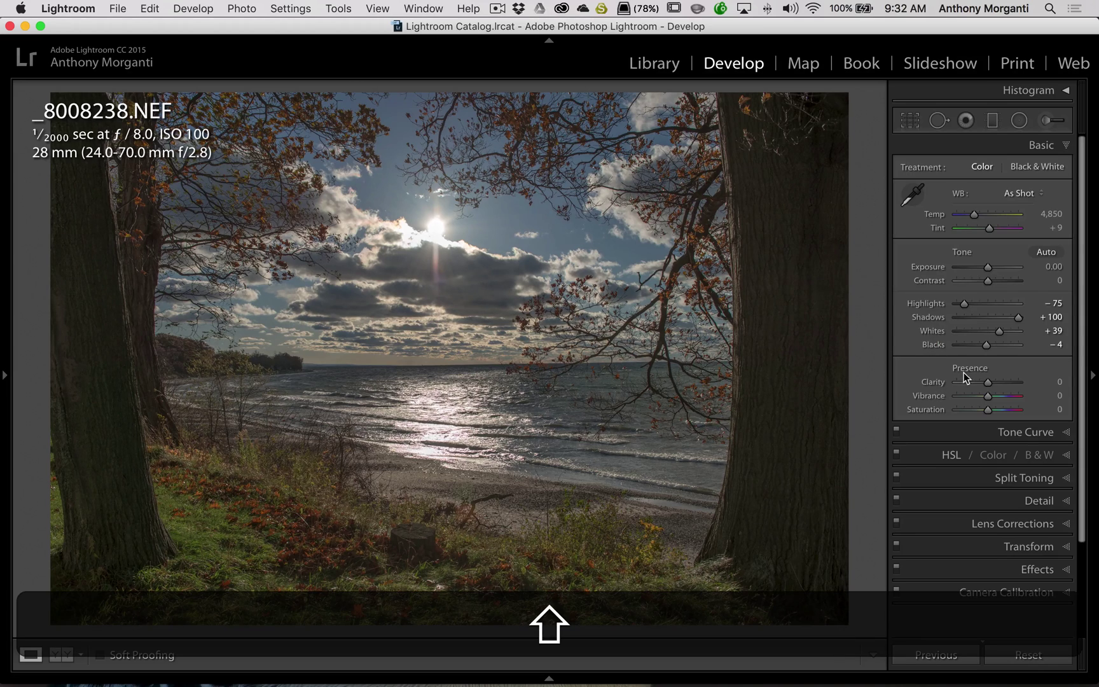
drag(986, 383, 994, 394)
click(989, 393)
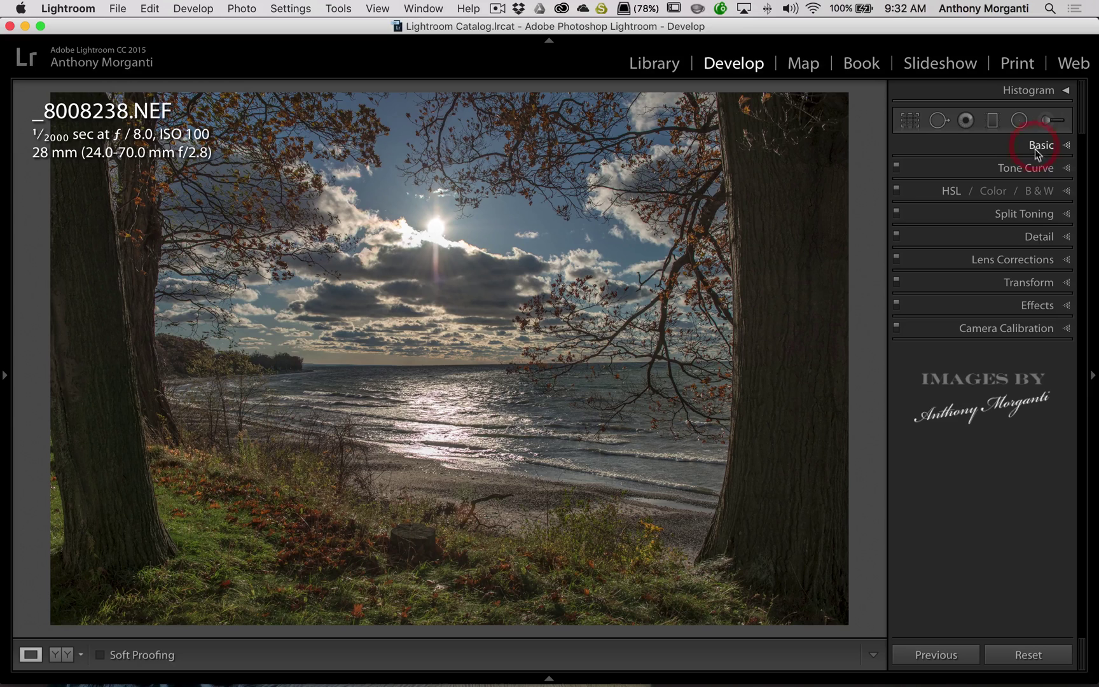
Raise the HSL yellow saturation to +39.
click(1068, 191)
click(963, 210)
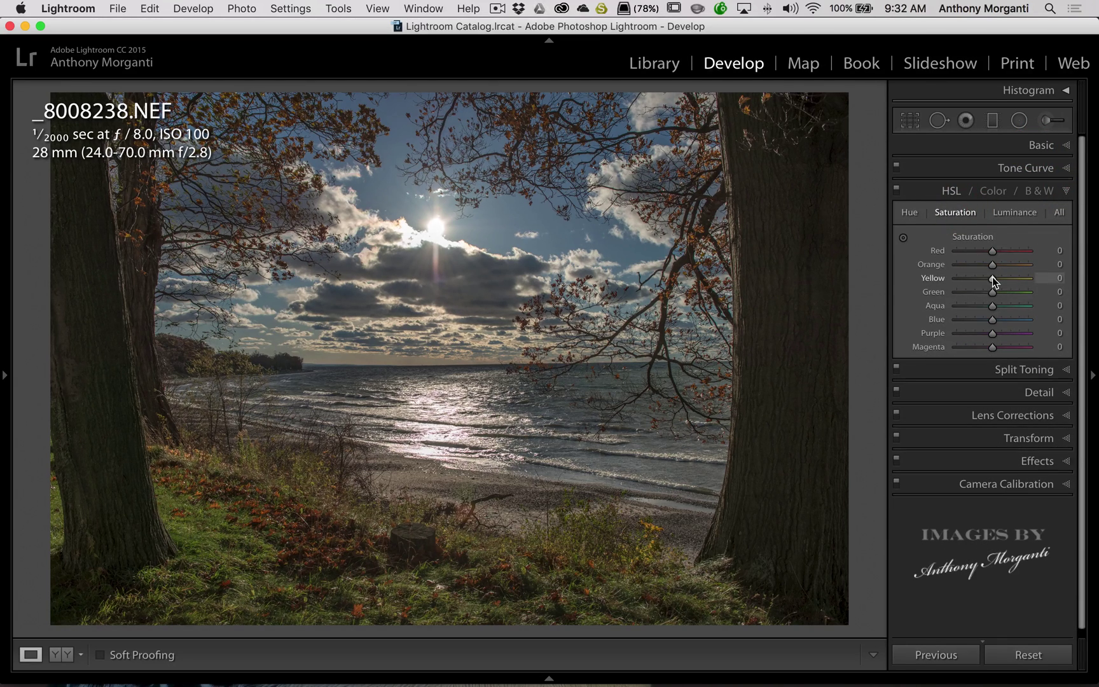
drag(992, 277, 1006, 278)
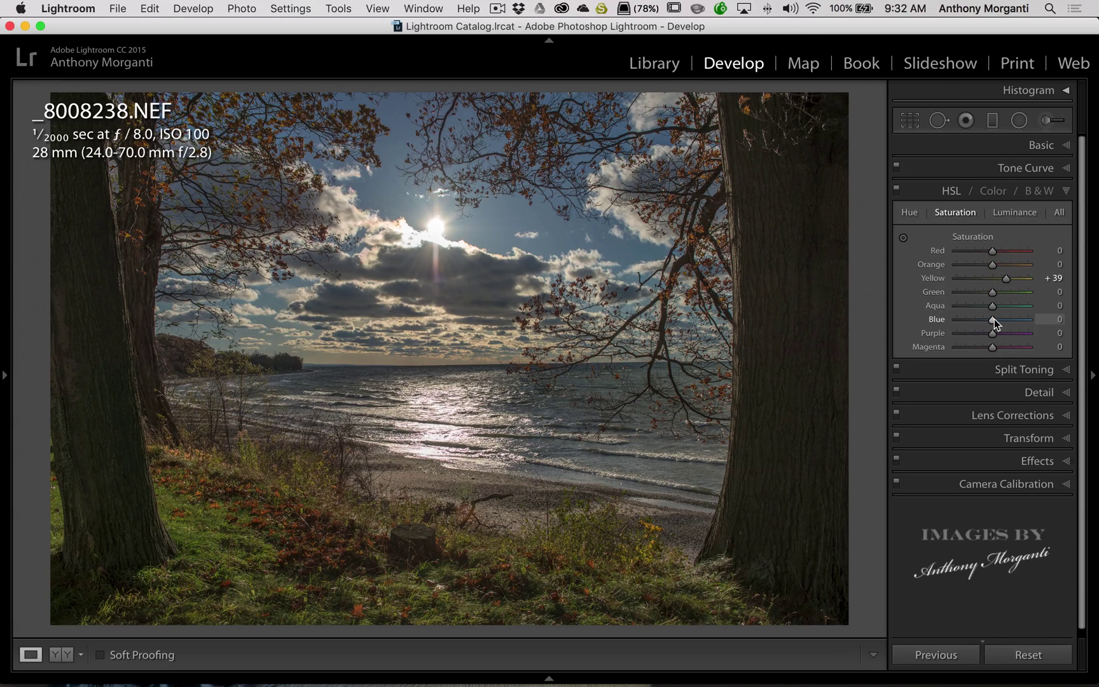
Darken the blue luminance to about -35 and lift yellow luminance to +11.
click(1006, 214)
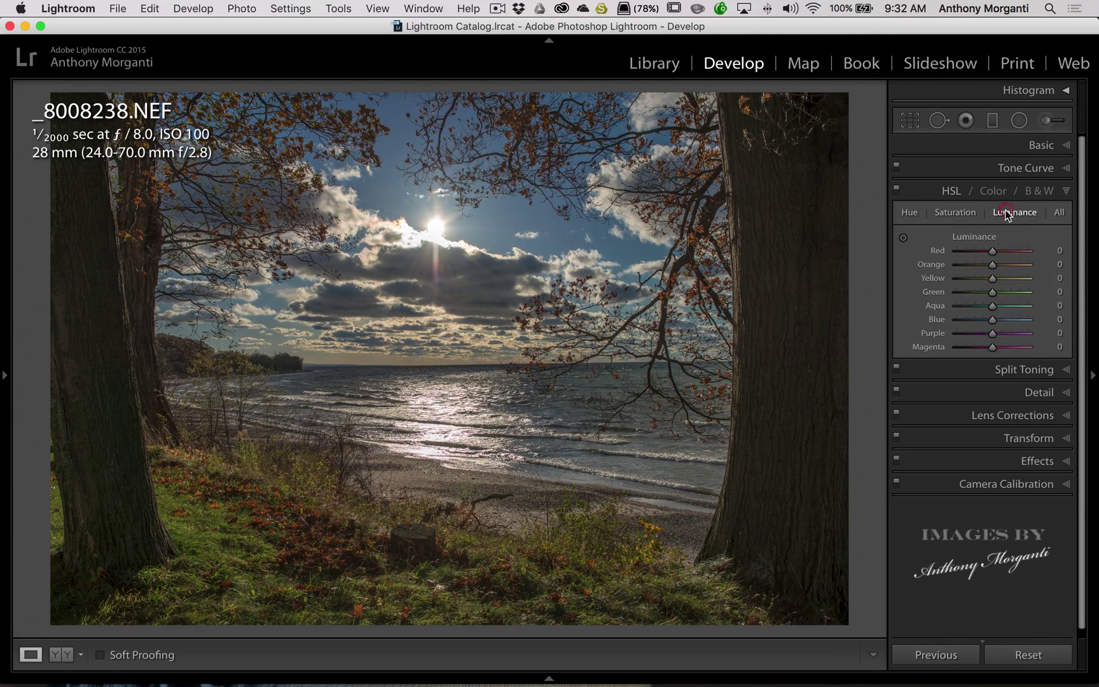
drag(992, 320, 980, 321)
mouse_move(991, 277)
mouse_down()
mouse_move(1004, 279)
mouse_move(977, 279)
mouse_move(996, 279)
mouse_up()
click(1067, 192)
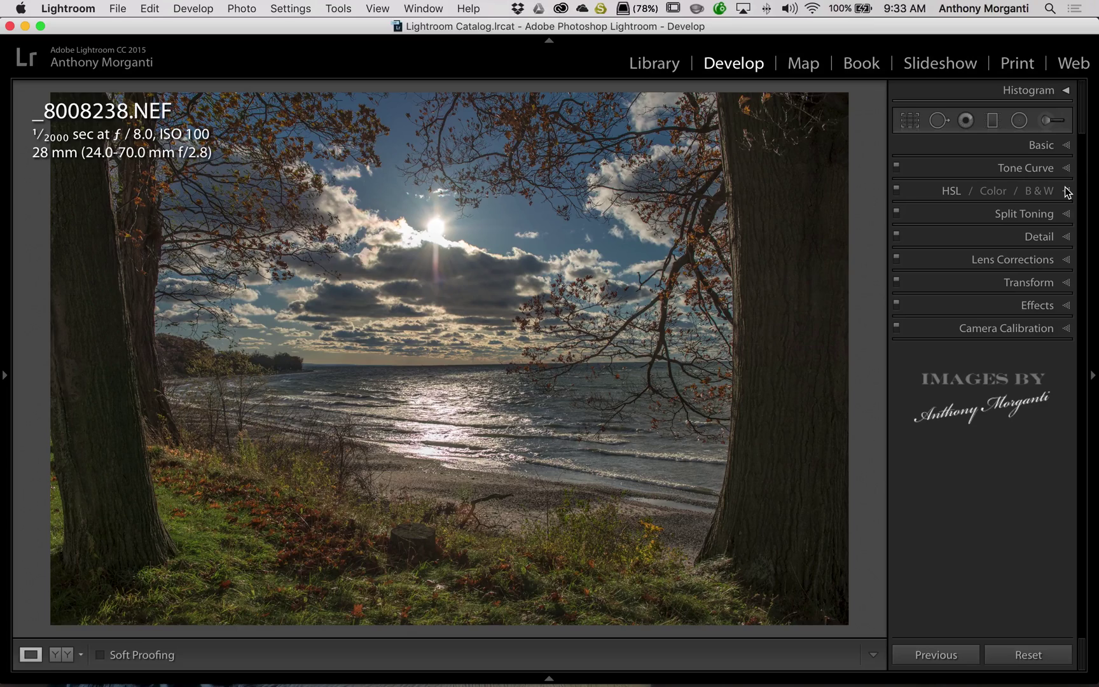
key(backslash)
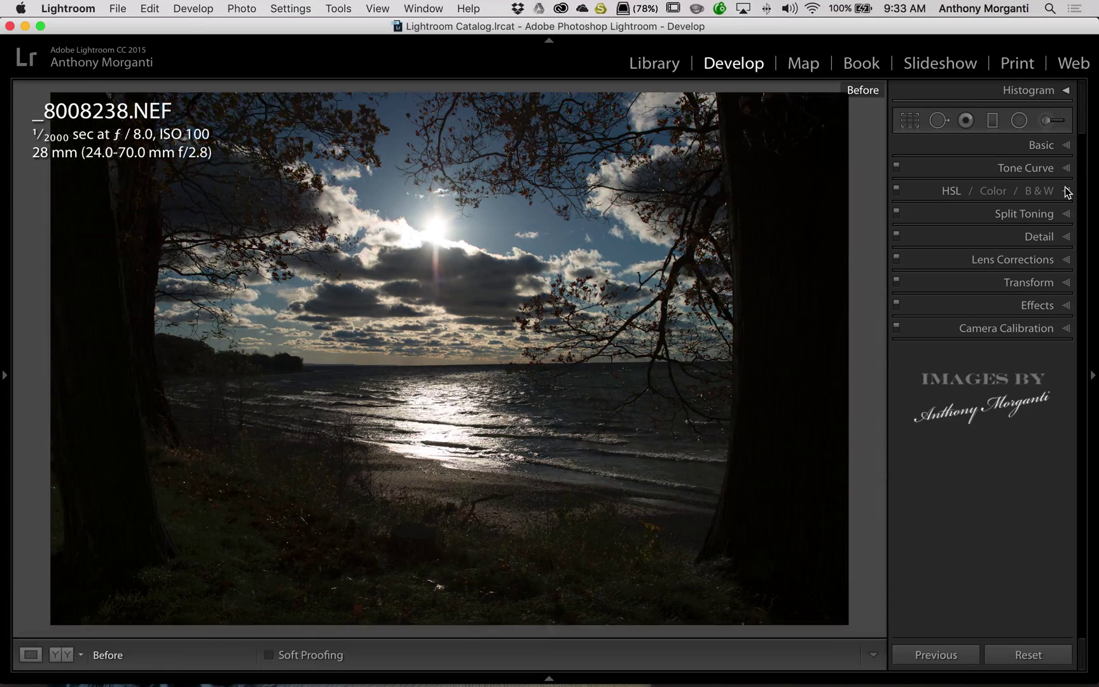
key(backslash)
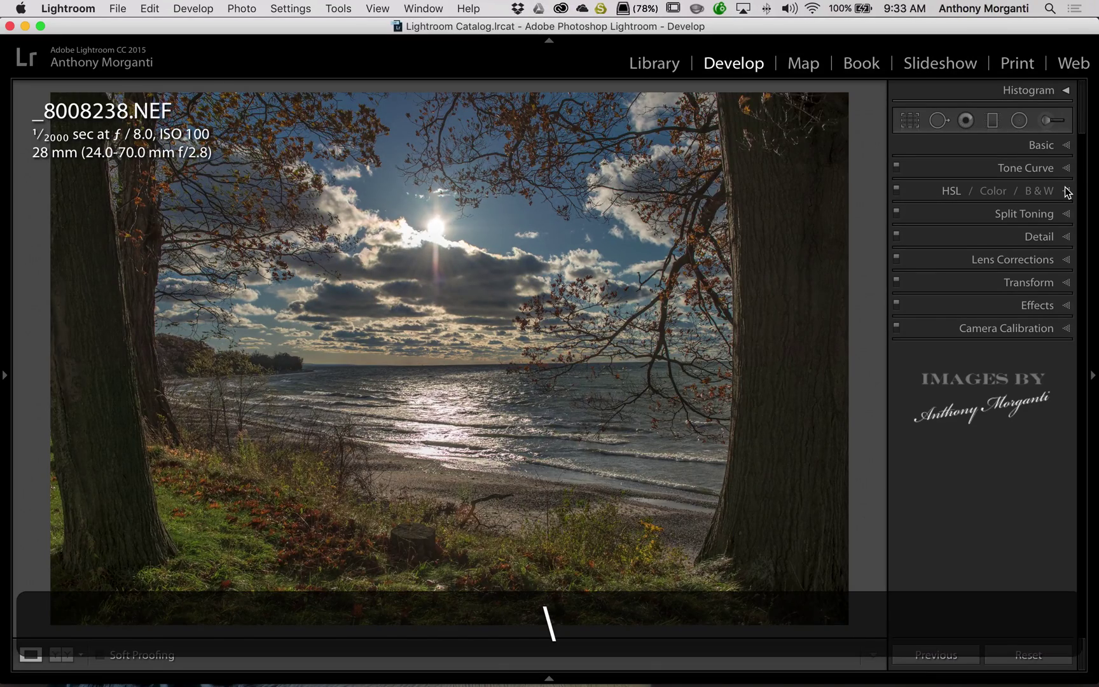
key(y)
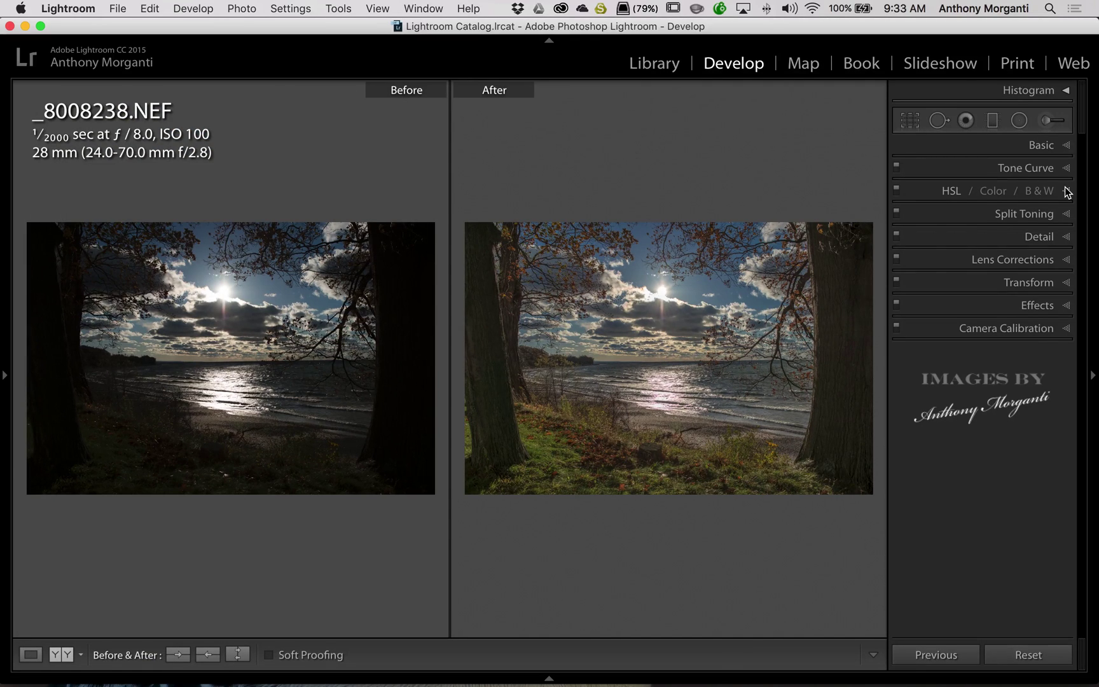
key(y)
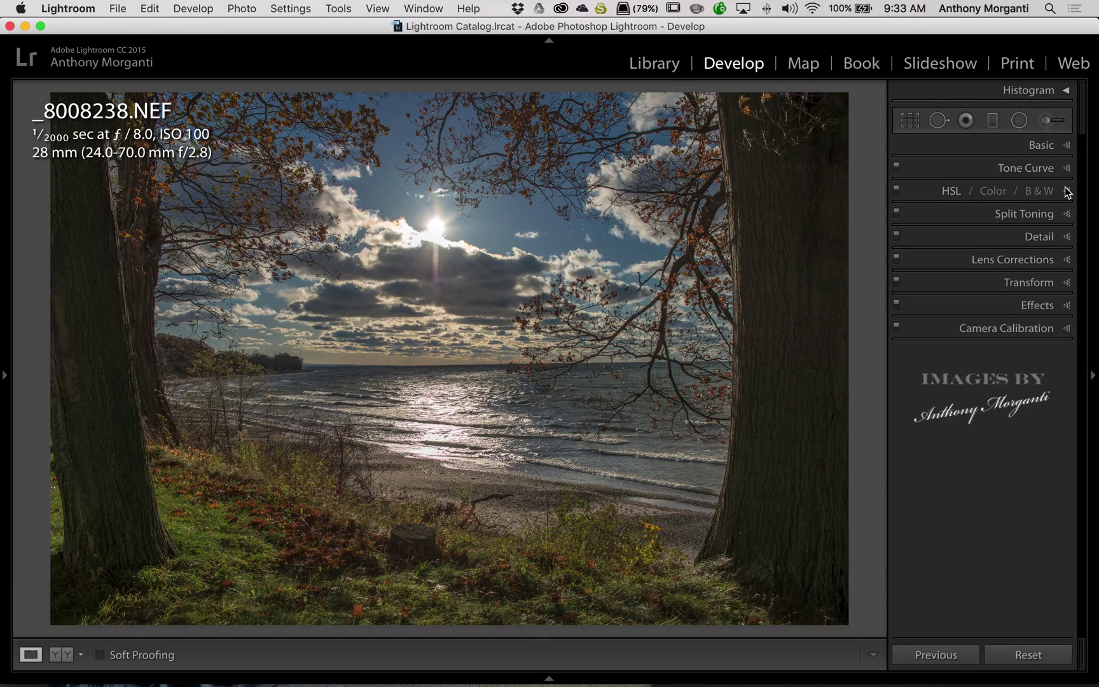